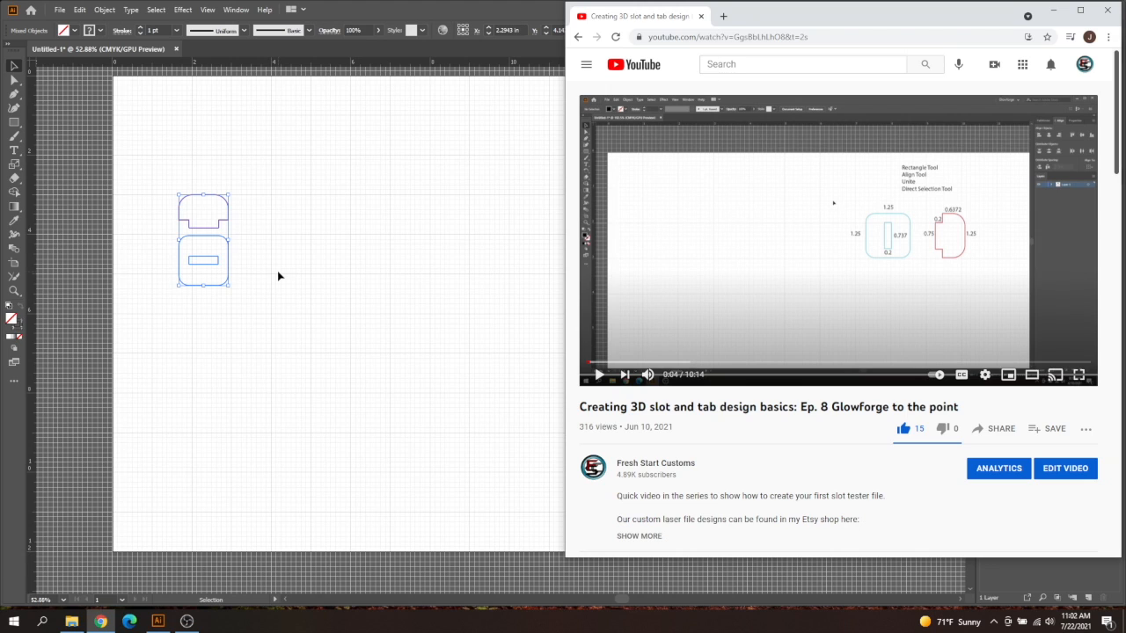
# Minimize the browser window showing the reference video and deselect the tab and slot shapes on the artboard
pyautogui.click(1052, 10)
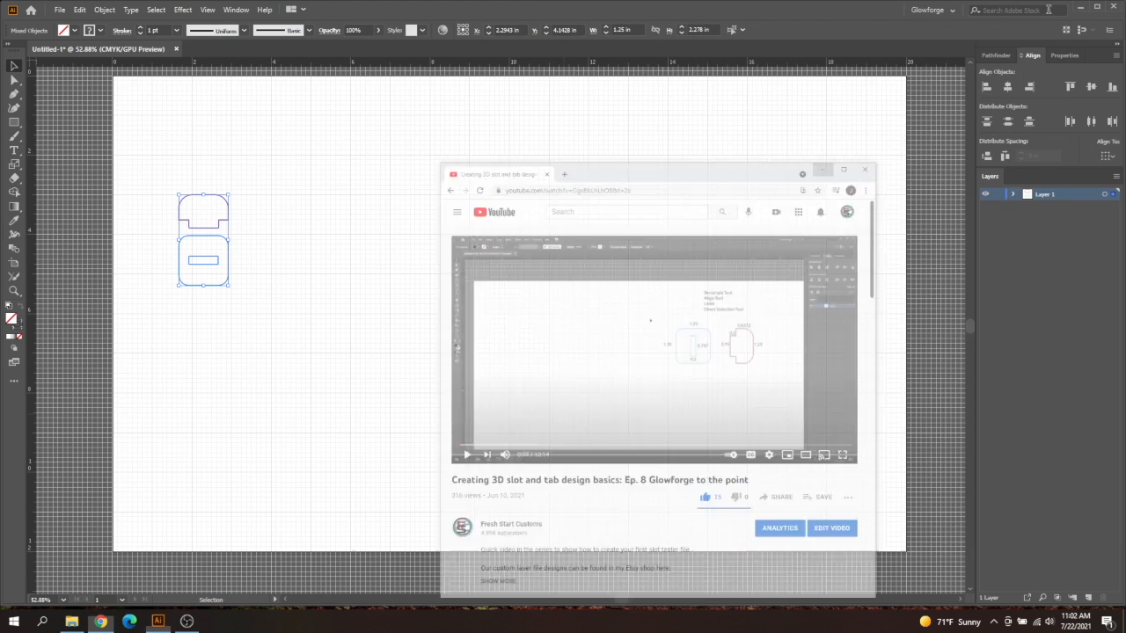
pyautogui.click(345, 239)
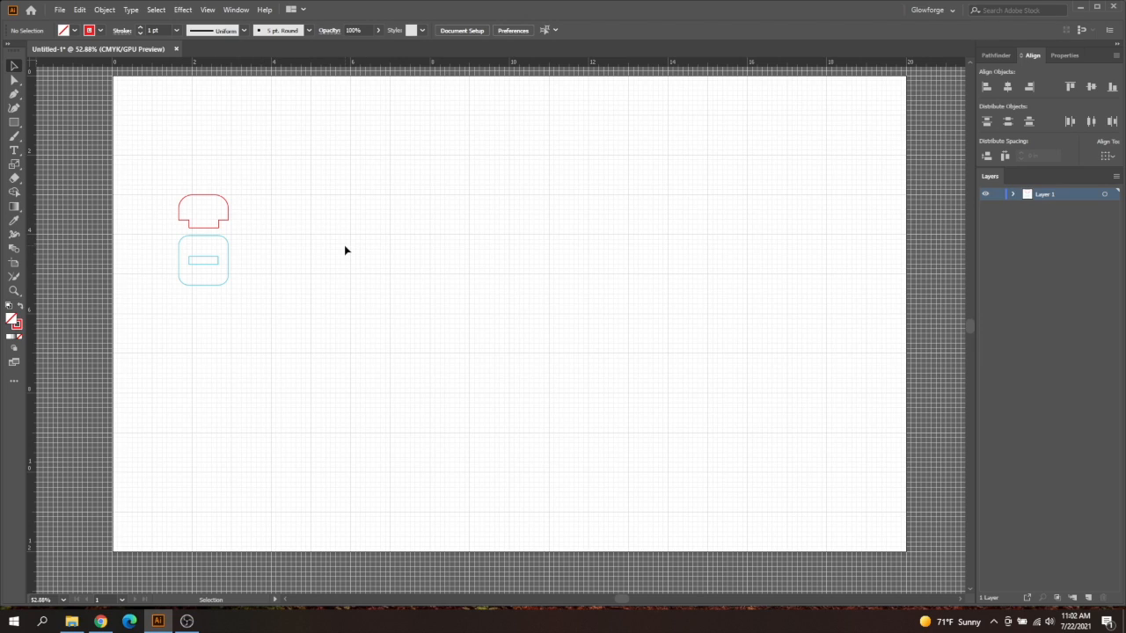
pyautogui.click(14, 124)
pyautogui.moveTo(330, 147)
pyautogui.mouseDown()
pyautogui.moveTo(581, 294)
pyautogui.moveTo(615, 202)
pyautogui.moveTo(627, 272)
pyautogui.mouseUp()
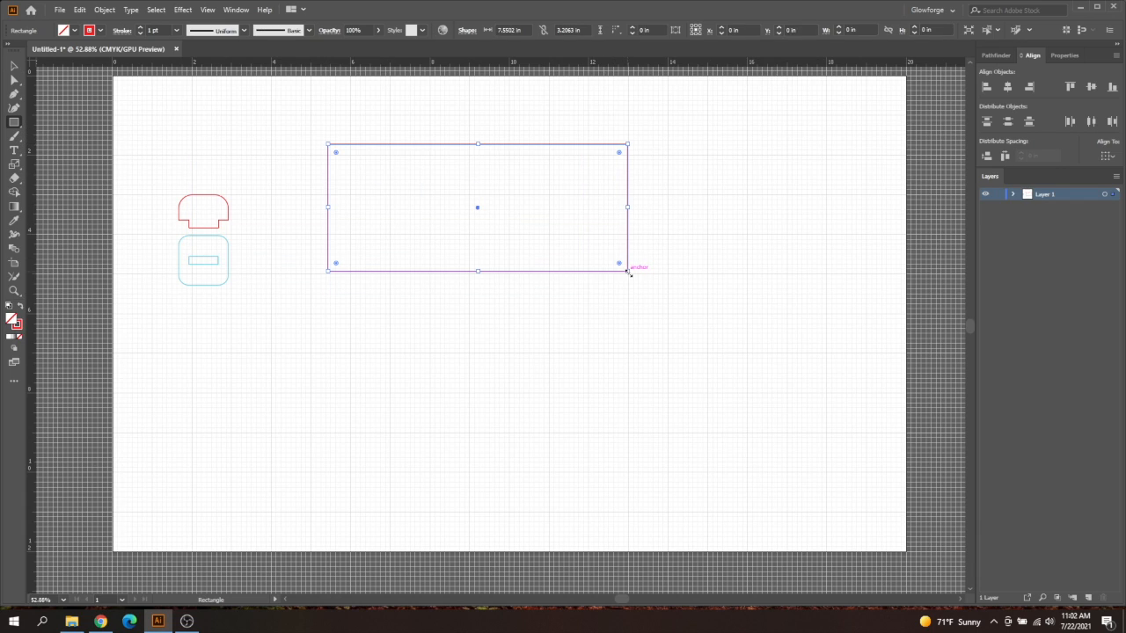
pyautogui.press('Delete')
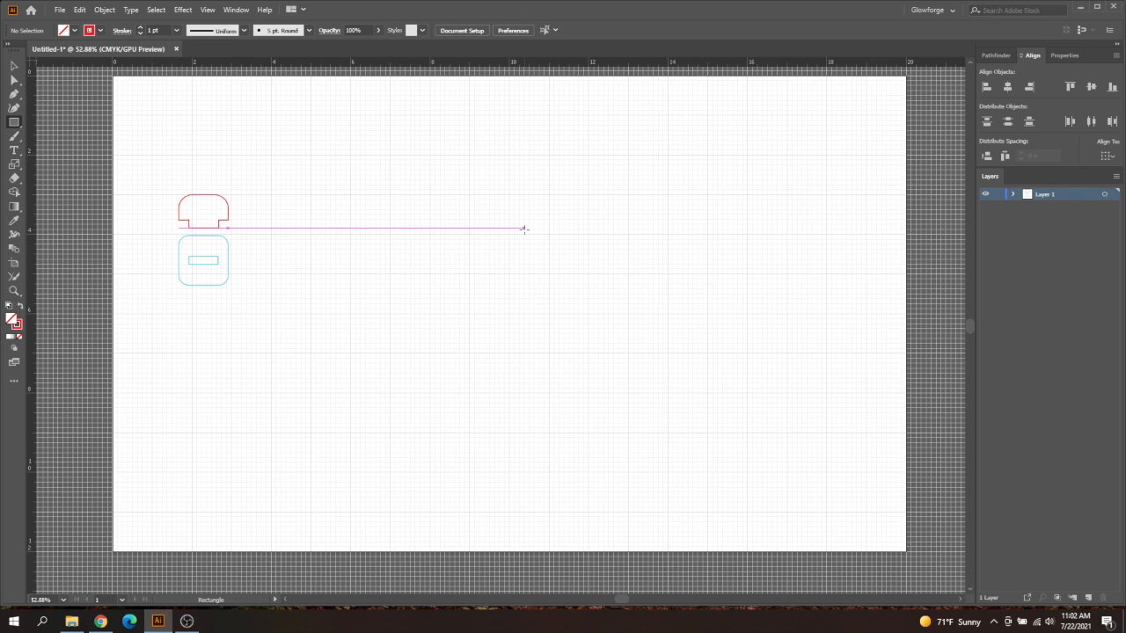
# Create a 5 in by 2.5 in rectangle and move it to the upper middle of the artboard
pyautogui.click(523, 229)
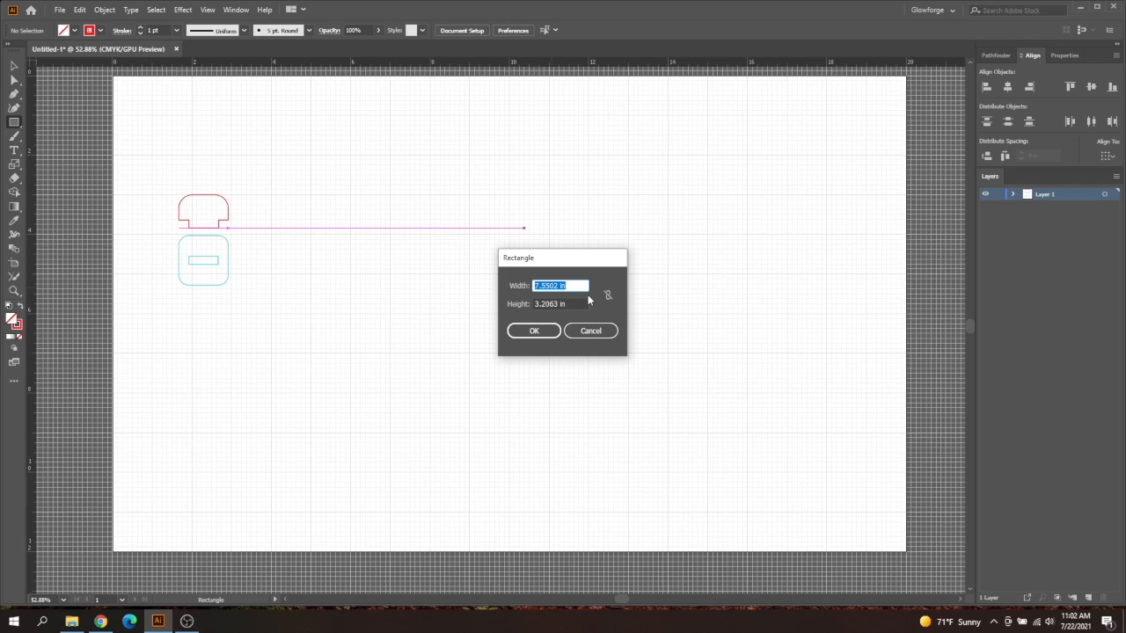
pyautogui.write('5')
pyautogui.press('Tab')
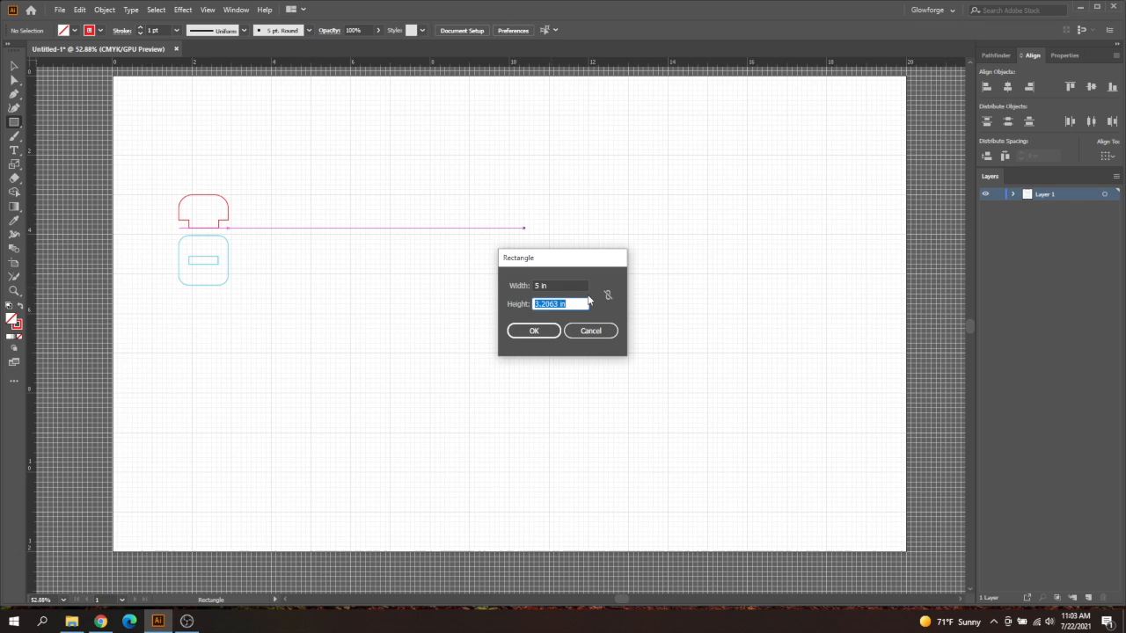
pyautogui.write('2.5')
pyautogui.press('Return')
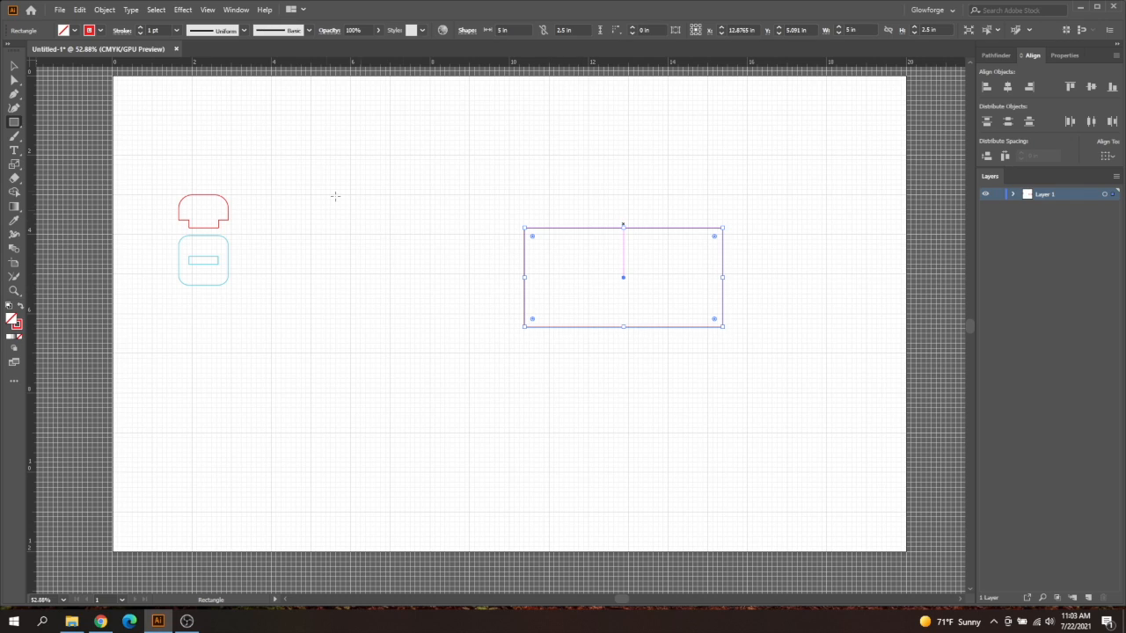
pyautogui.click(16, 66)
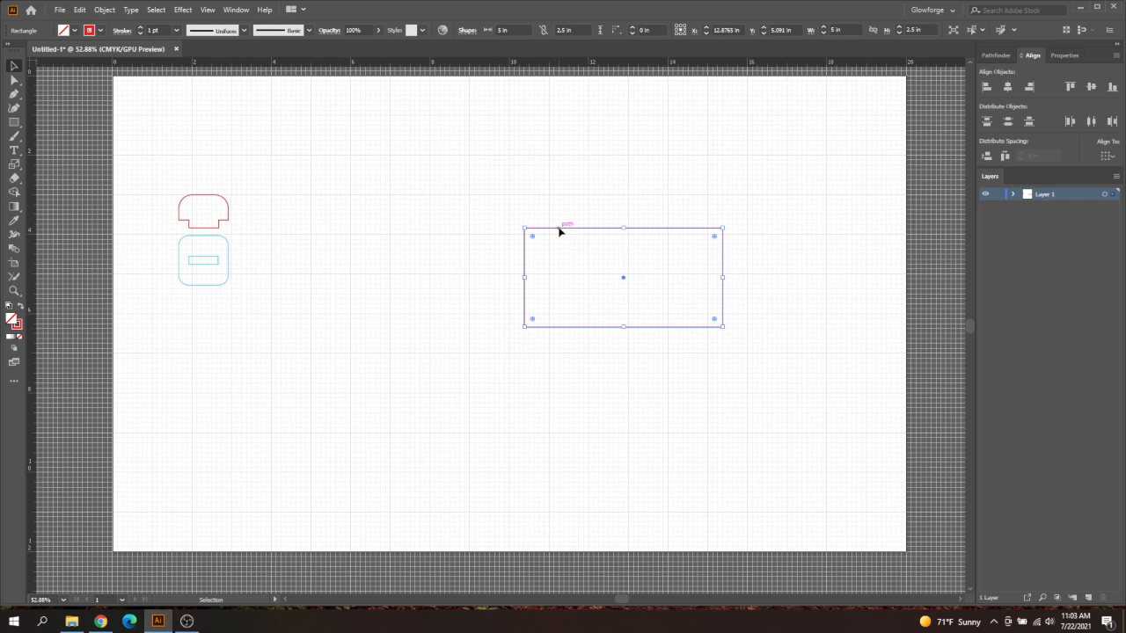
pyautogui.moveTo(561, 228); pyautogui.dragTo(402, 128)
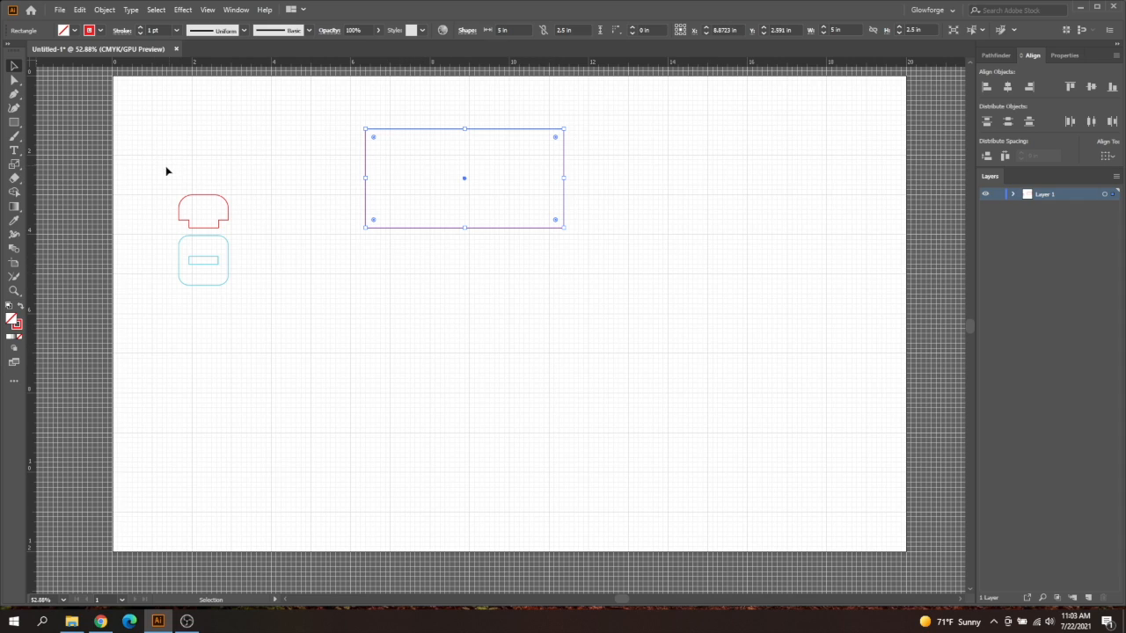
# Create a second rectangle, 5.5 in wide and 2 in high, below the first one
pyautogui.click(13, 123)
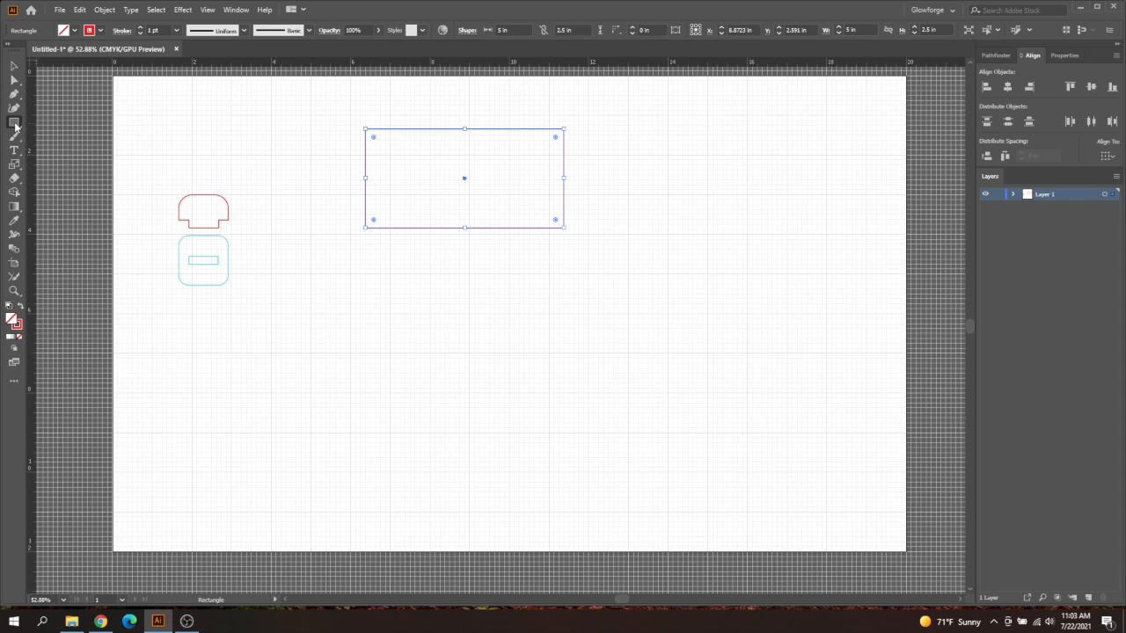
pyautogui.click(446, 296)
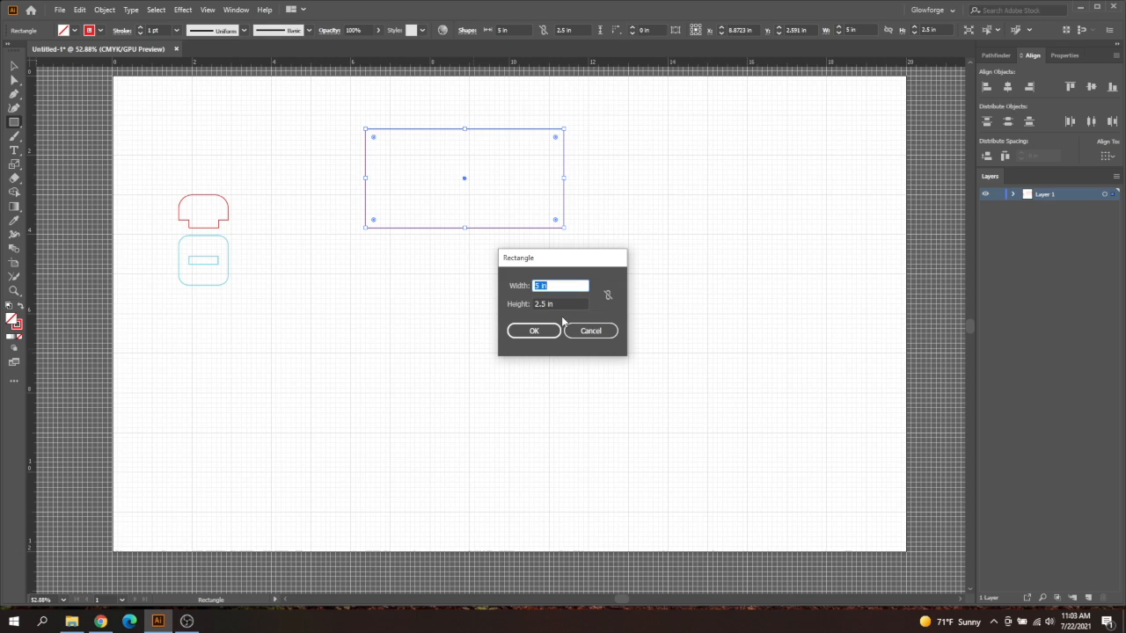
pyautogui.write('5.5')
pyautogui.press('Tab')
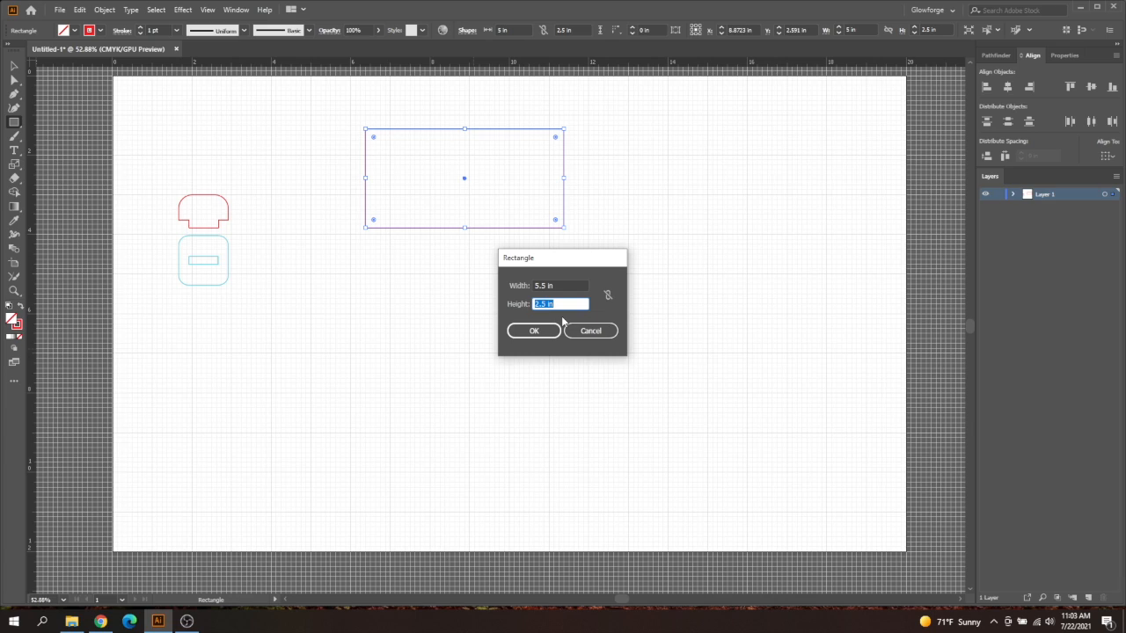
pyautogui.write('2')
pyautogui.press('Return')
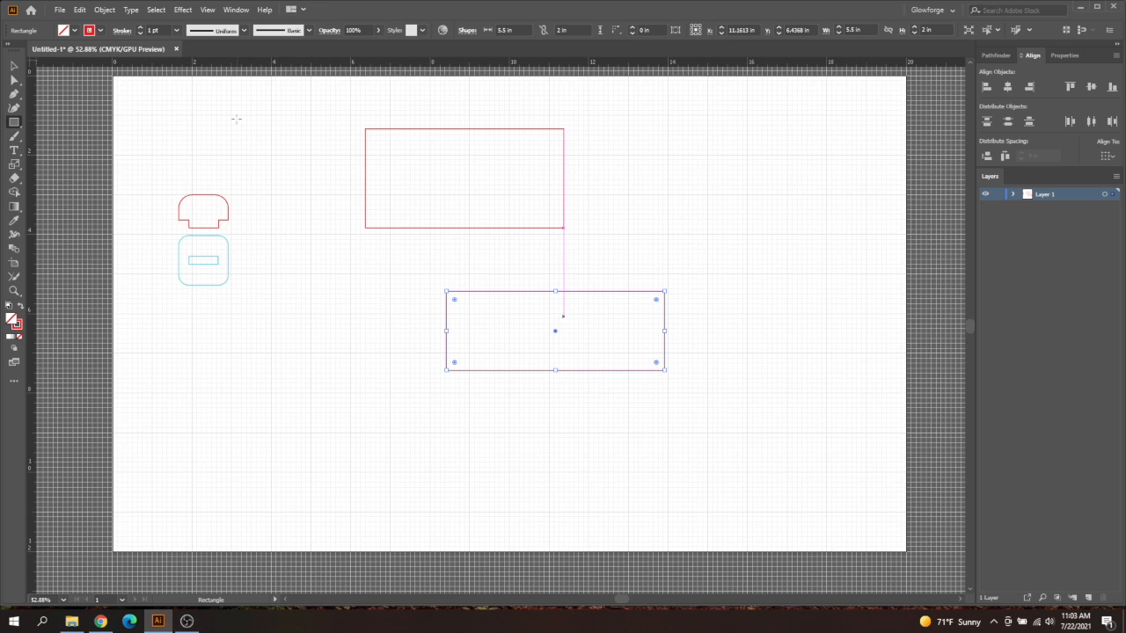
# Round the 5.5 in rectangle's corners to a radius of about 0.25 in and move it directly beneath the first rectangle
pyautogui.click(14, 66)
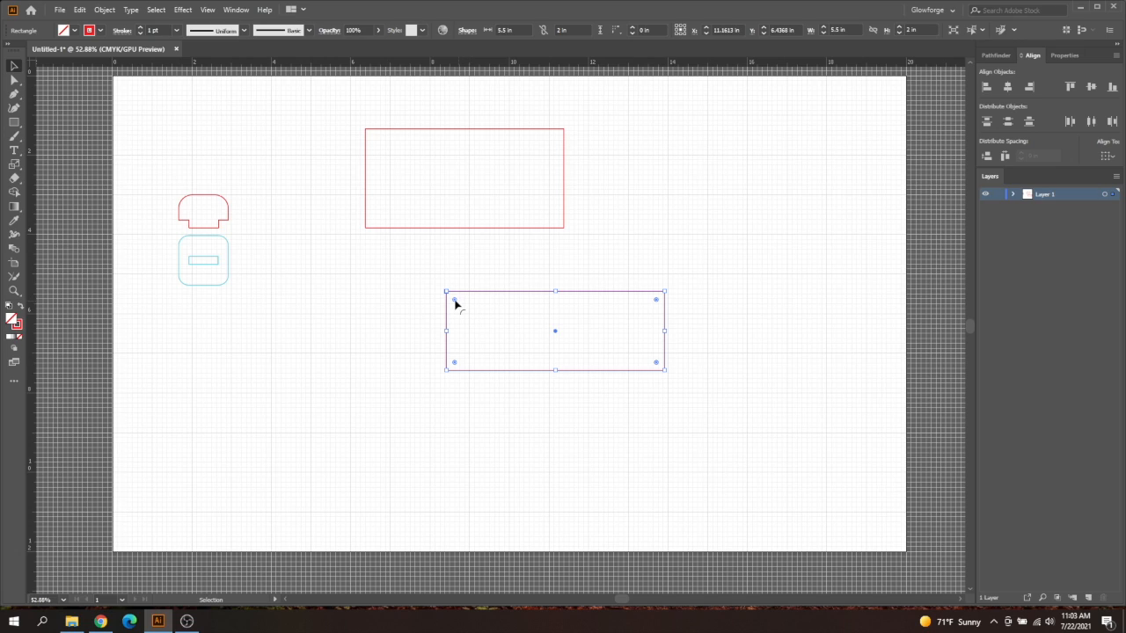
pyautogui.moveTo(455, 304); pyautogui.dragTo(456, 306)
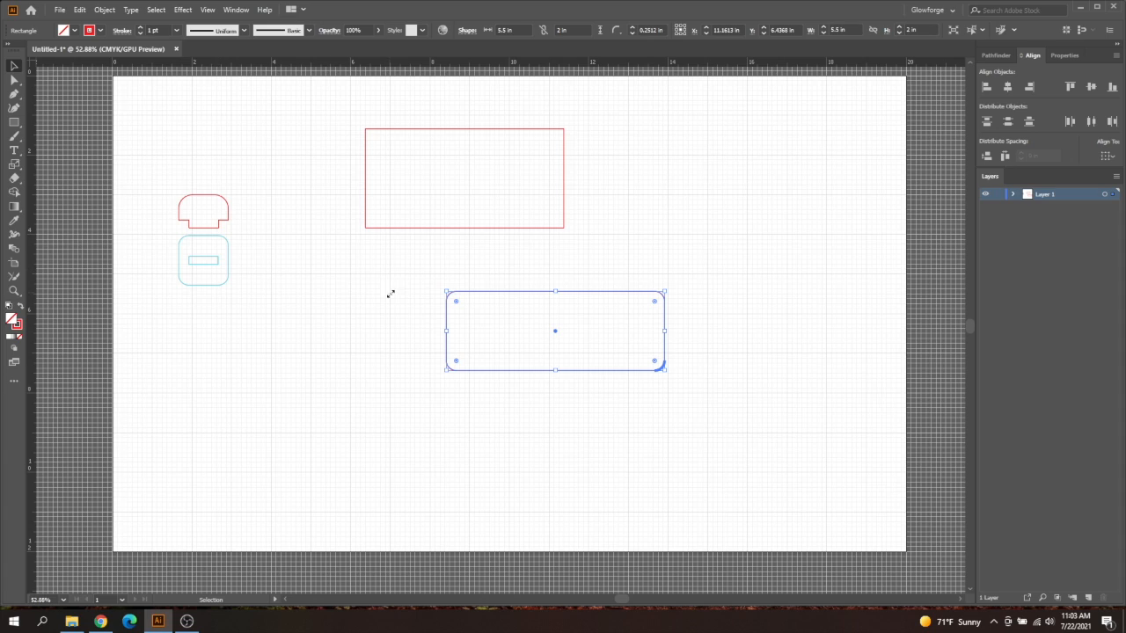
pyautogui.moveTo(457, 304)
pyautogui.mouseDown()
pyautogui.moveTo(522, 349)
pyautogui.moveTo(455, 300)
pyautogui.mouseUp()
pyautogui.click(512, 477)
pyautogui.moveTo(579, 297); pyautogui.dragTo(460, 292)
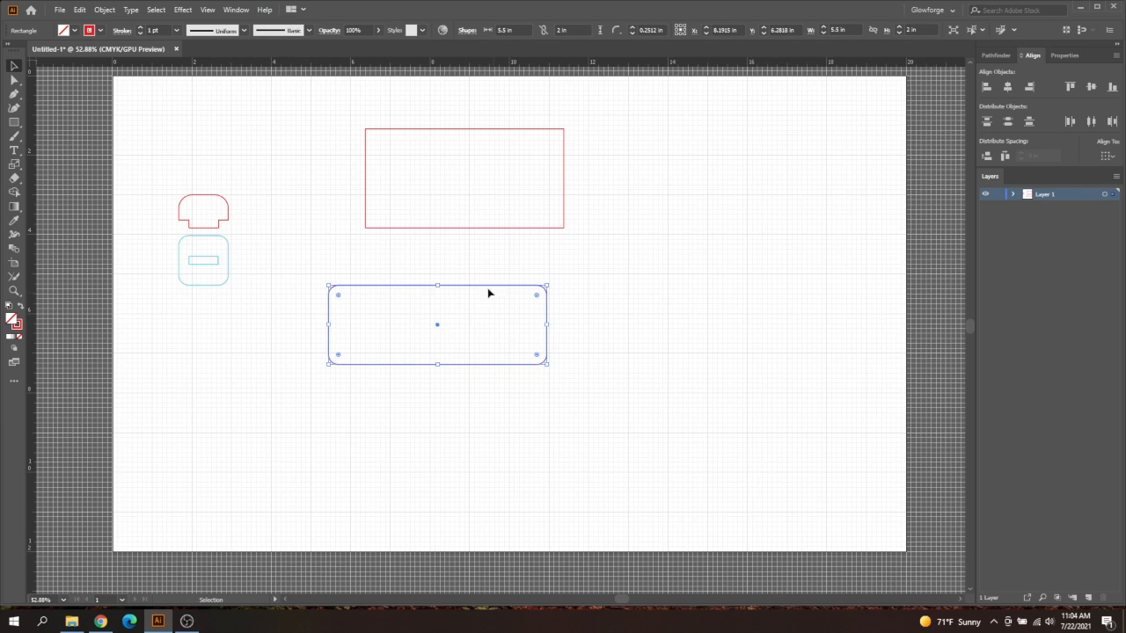
pyautogui.moveTo(485, 286); pyautogui.dragTo(502, 256)
# Select both rectangles and align their centers horizontally
pyautogui.click(473, 196)
pyautogui.moveTo(472, 196); pyautogui.dragTo(512, 390)
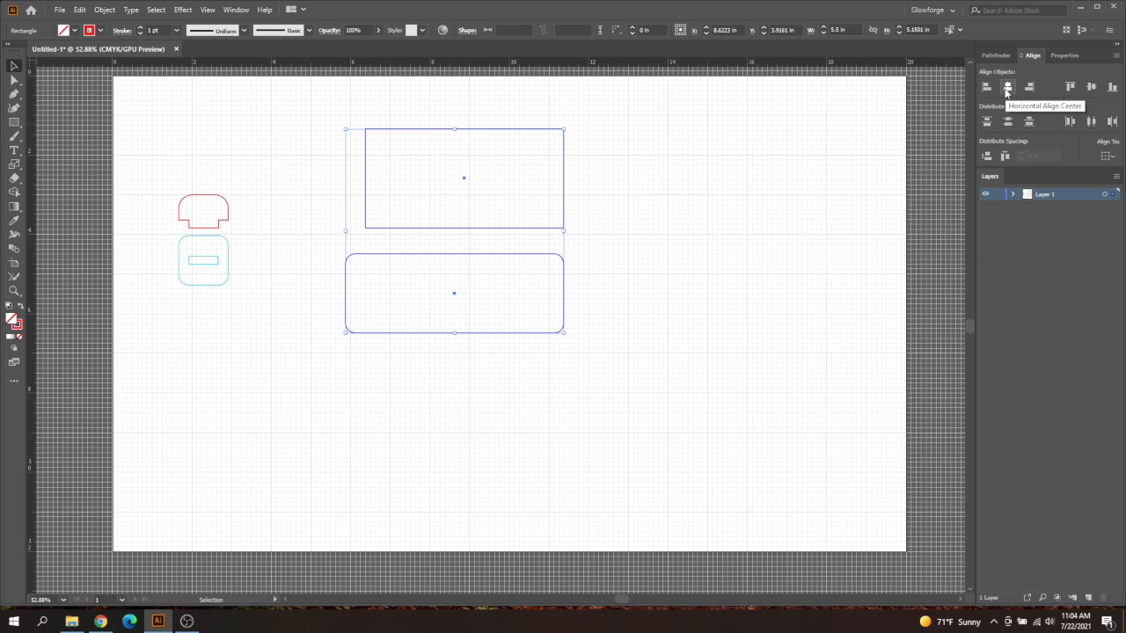
pyautogui.click(238, 9)
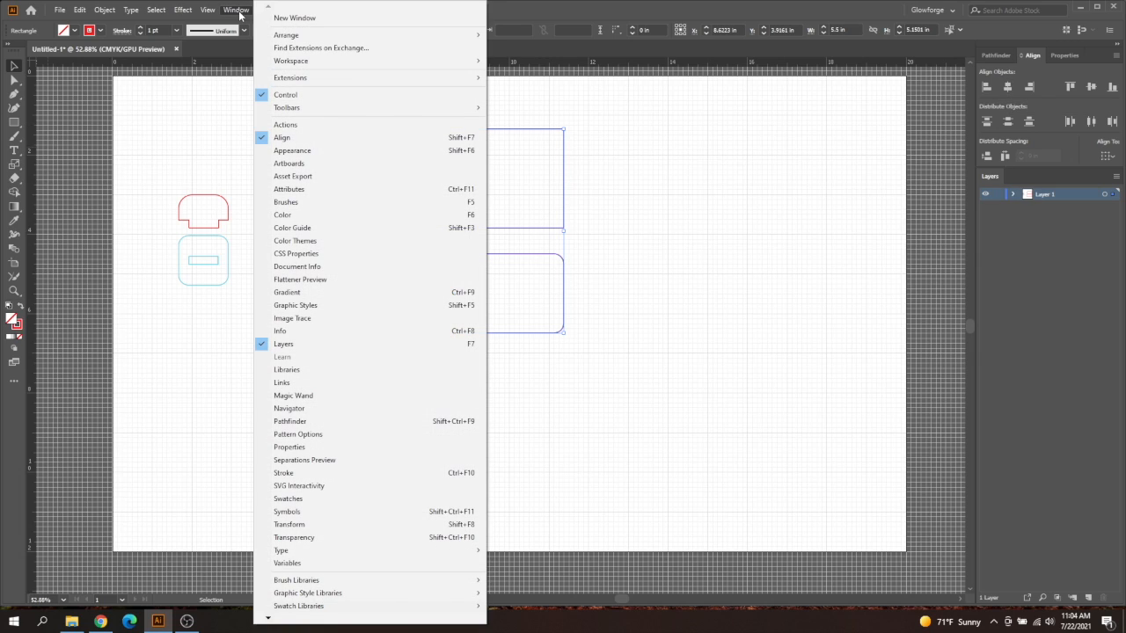
pyautogui.click(236, 10)
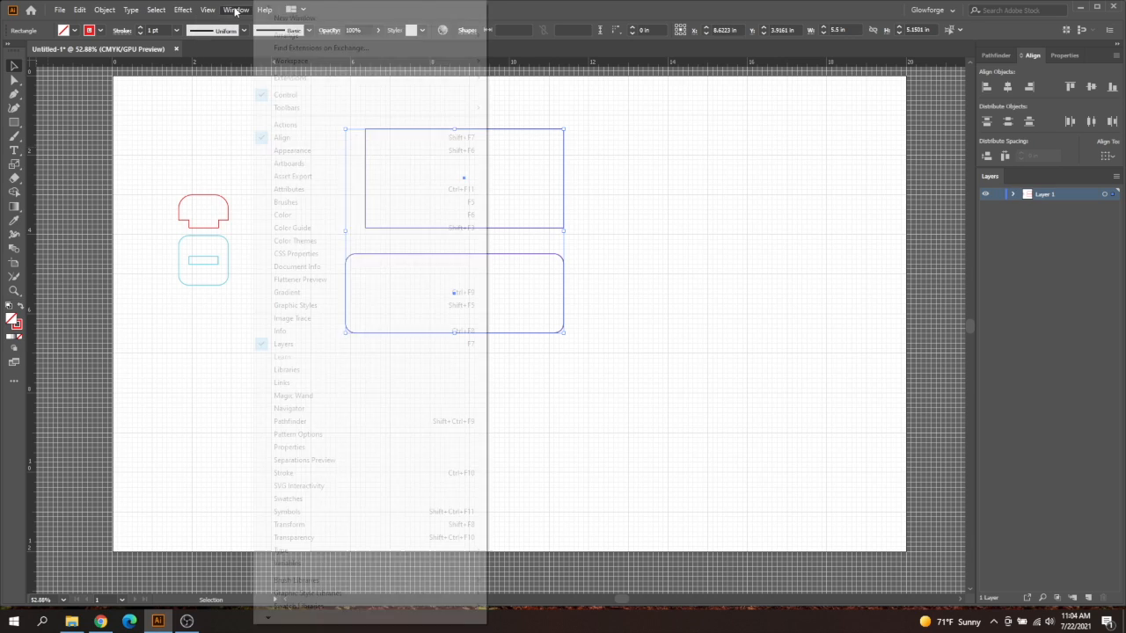
pyautogui.click(1007, 87)
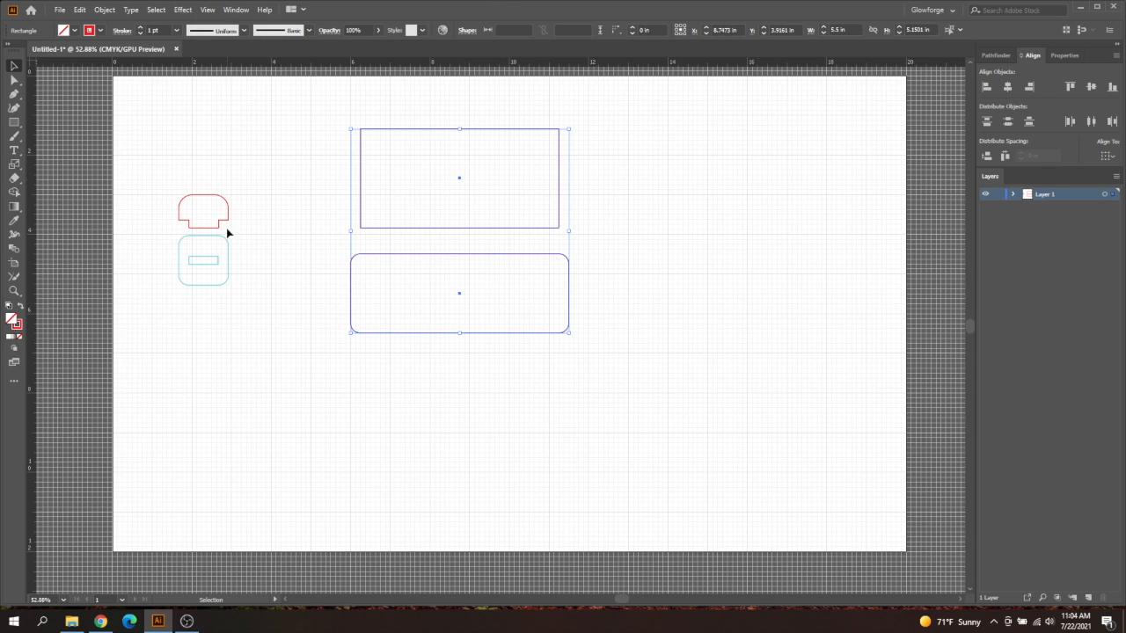
# Move the tab and slot pieces together so the tab's shoulders sit on the upper rectangle's bottom edge, near its left corner
pyautogui.moveTo(236, 191); pyautogui.dragTo(194, 286)
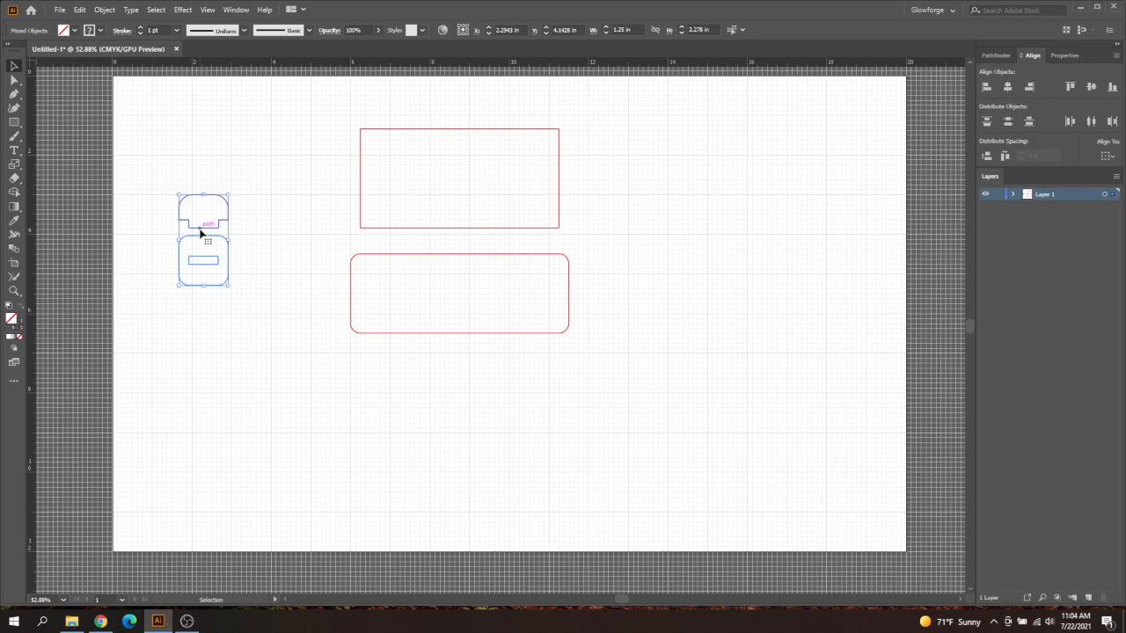
pyautogui.moveTo(201, 231); pyautogui.dragTo(279, 240)
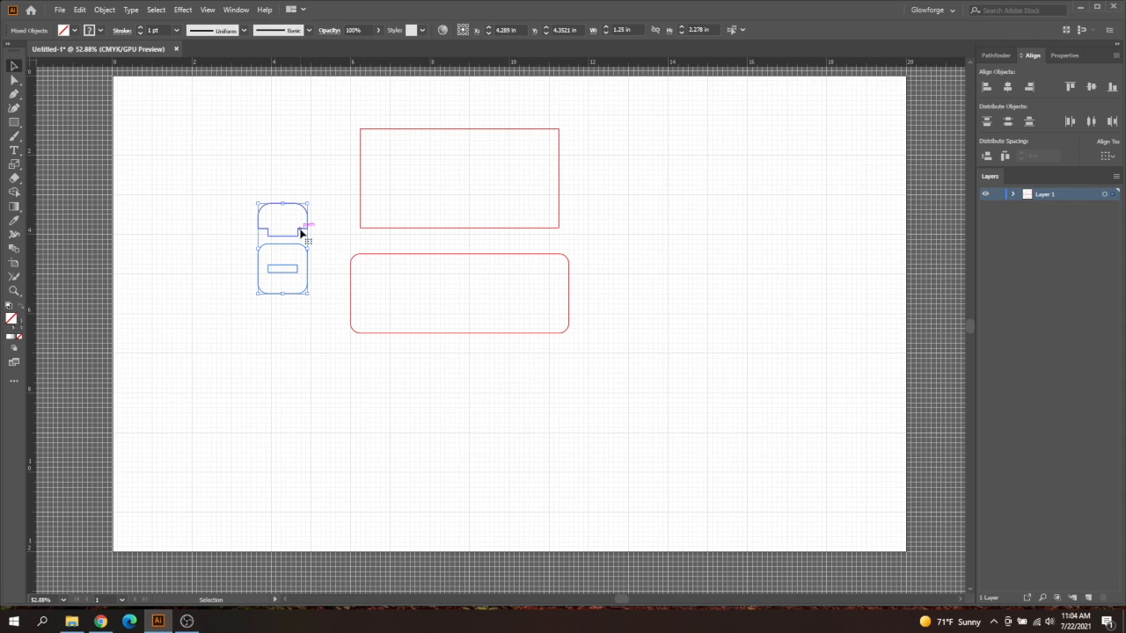
pyautogui.moveTo(300, 232); pyautogui.dragTo(415, 233)
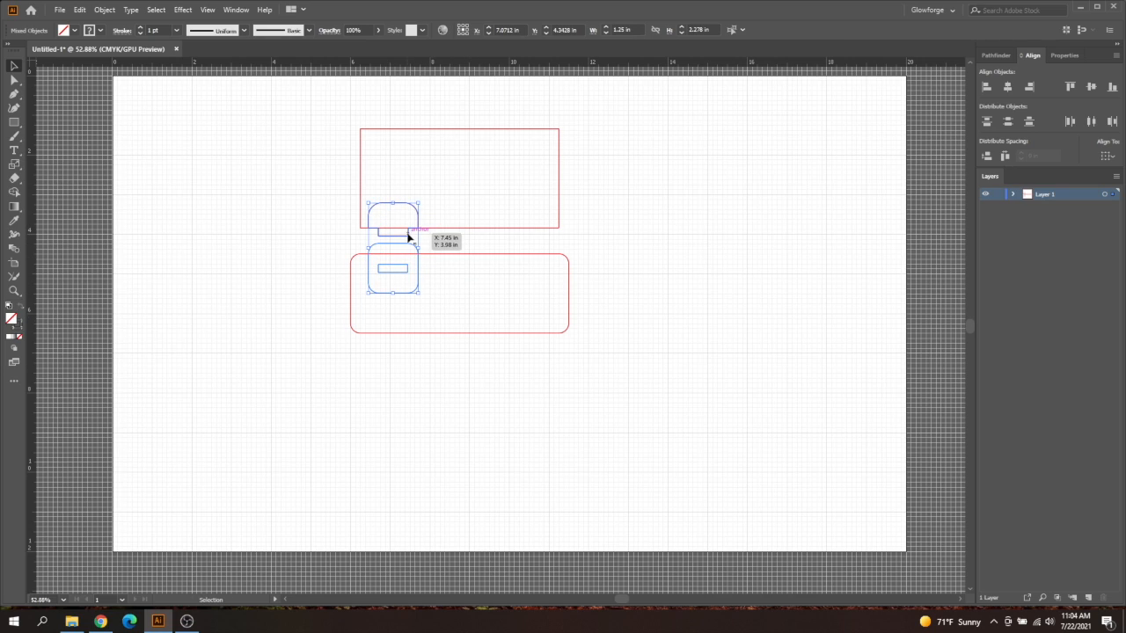
pyautogui.click(445, 241)
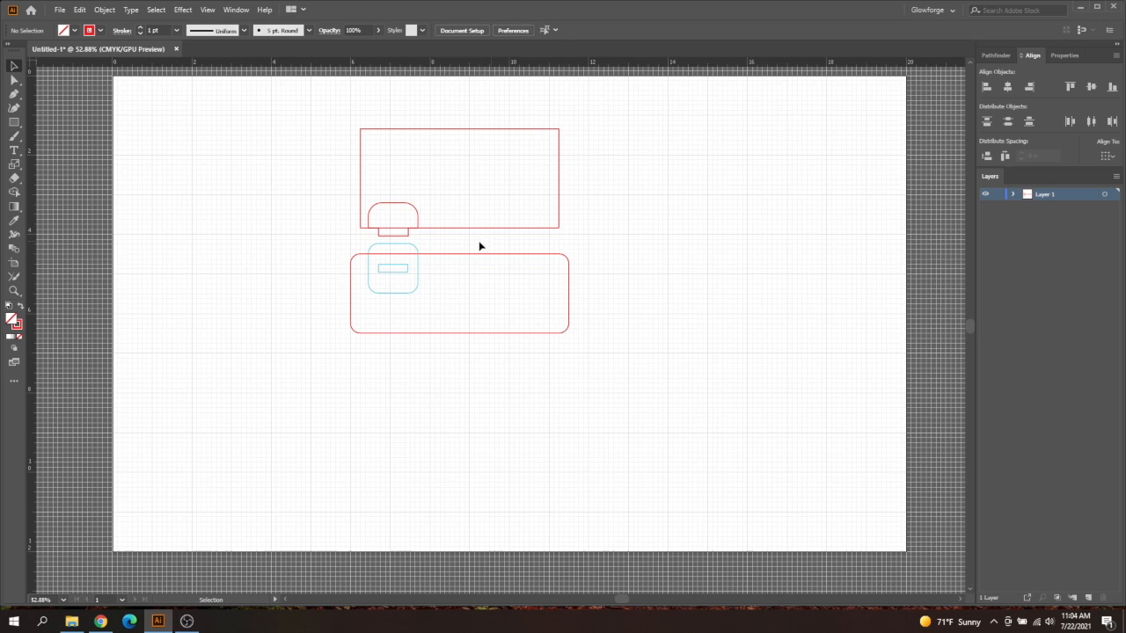
# Duplicate the tab and slot pieces about 3.2 in to the right, near the rectangles' right ends
pyautogui.click(418, 216)
pyautogui.keyDown('shift'); pyautogui.click(418, 268); pyautogui.keyUp('shift')
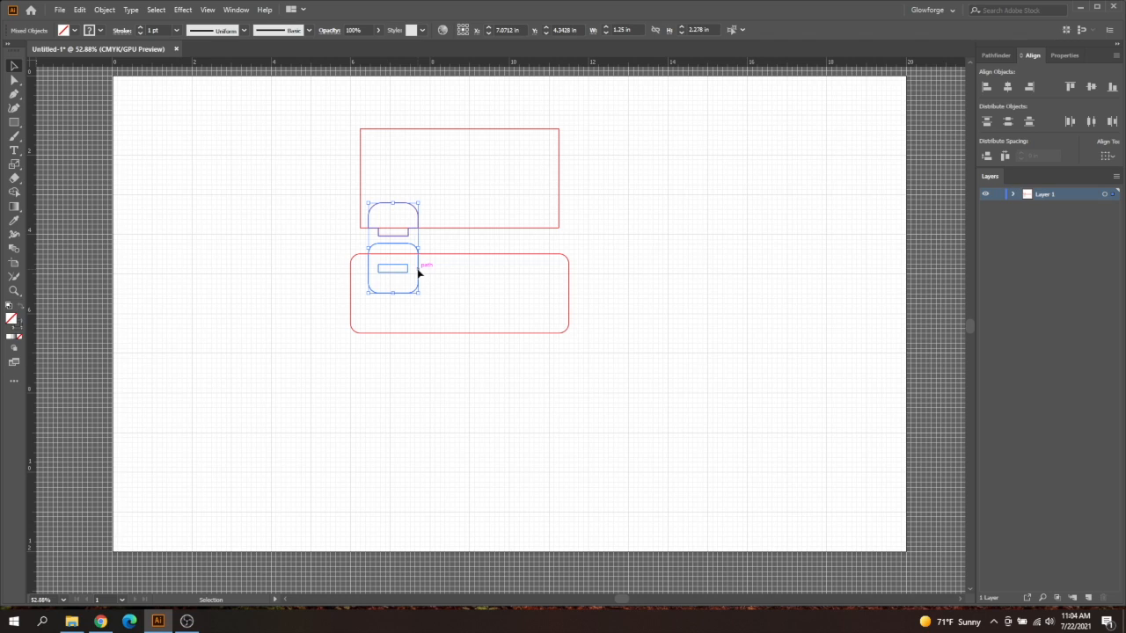
pyautogui.moveTo(419, 275); pyautogui.dragTo(546, 276)
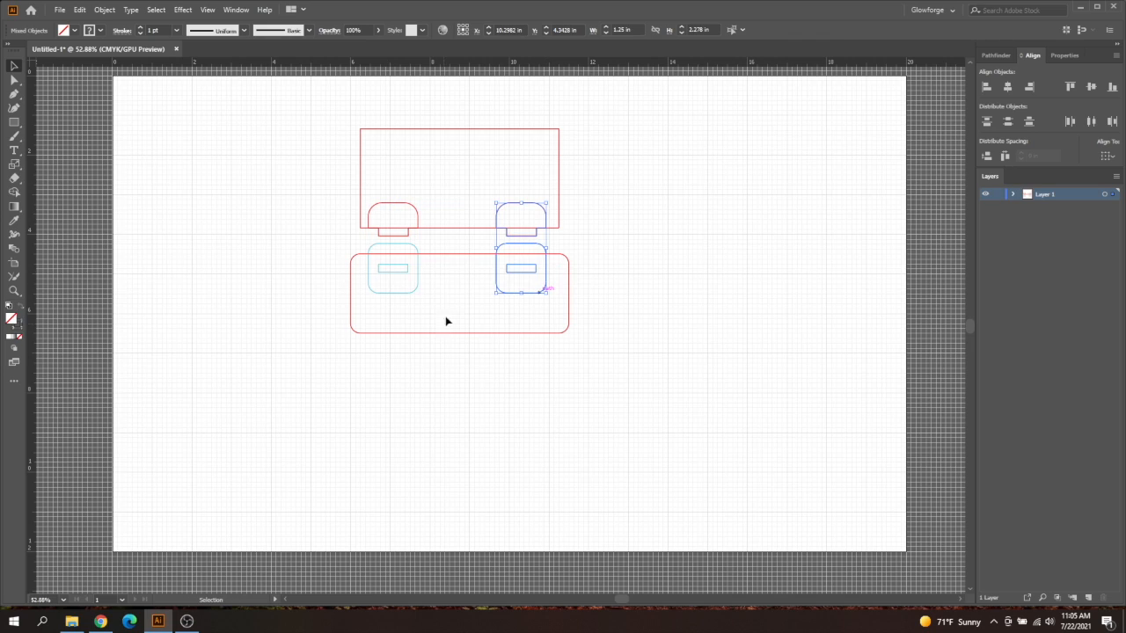
pyautogui.click(502, 253)
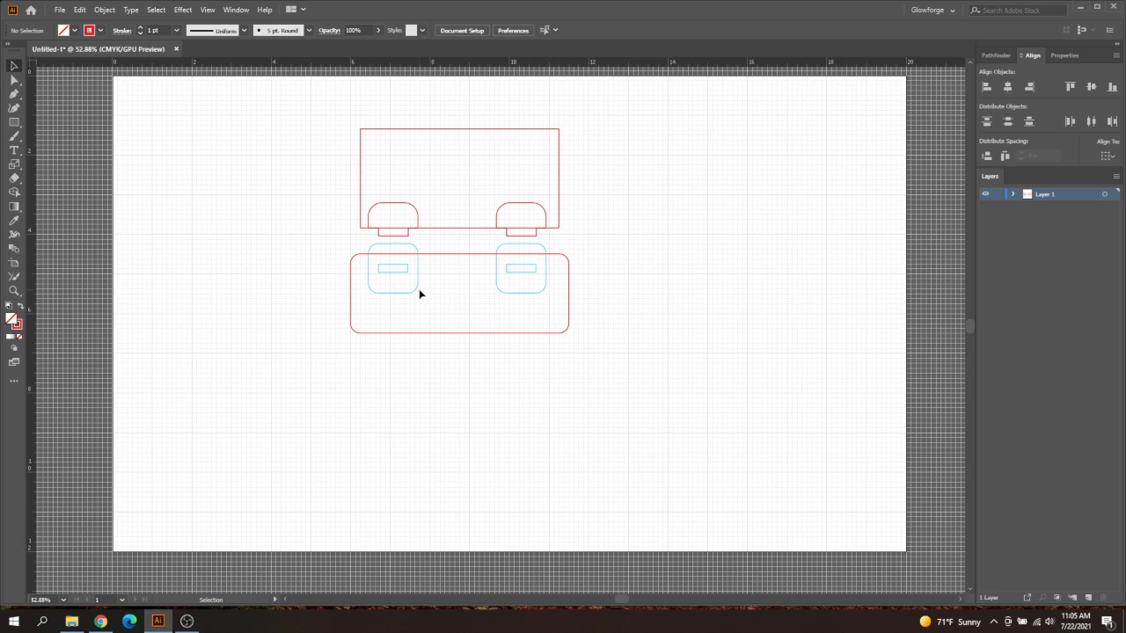
# Move both blue slot pieces down about 0.7 in so they lie inside the rounded rectangle
pyautogui.click(515, 293)
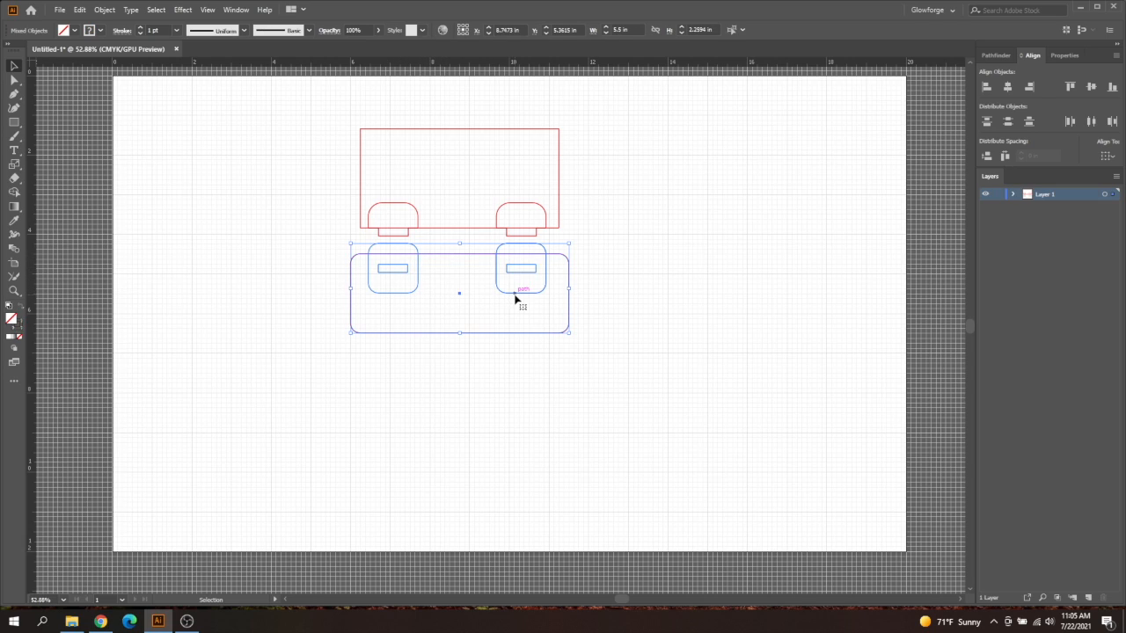
pyautogui.keyDown('shift'); pyautogui.click(521, 333); pyautogui.keyUp('shift')
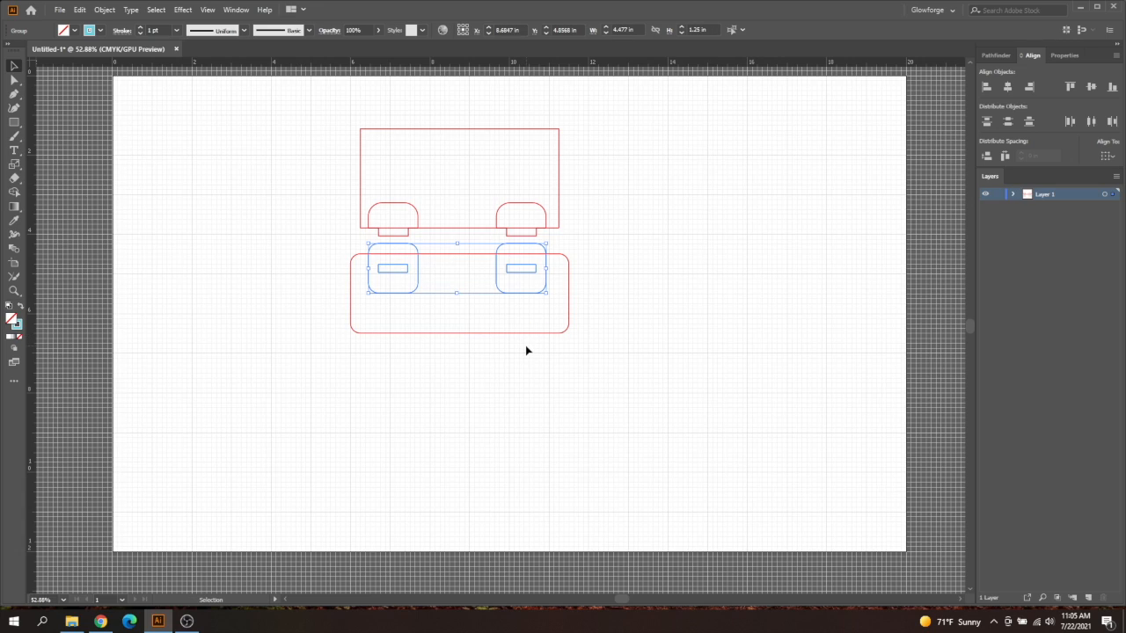
pyautogui.hotkey('shift', 'Down')
pyautogui.hotkey('shift', 'Down')
pyautogui.hotkey('shift', 'Down')
pyautogui.hotkey('shift', 'Down')
pyautogui.hotkey('shift', 'Down')
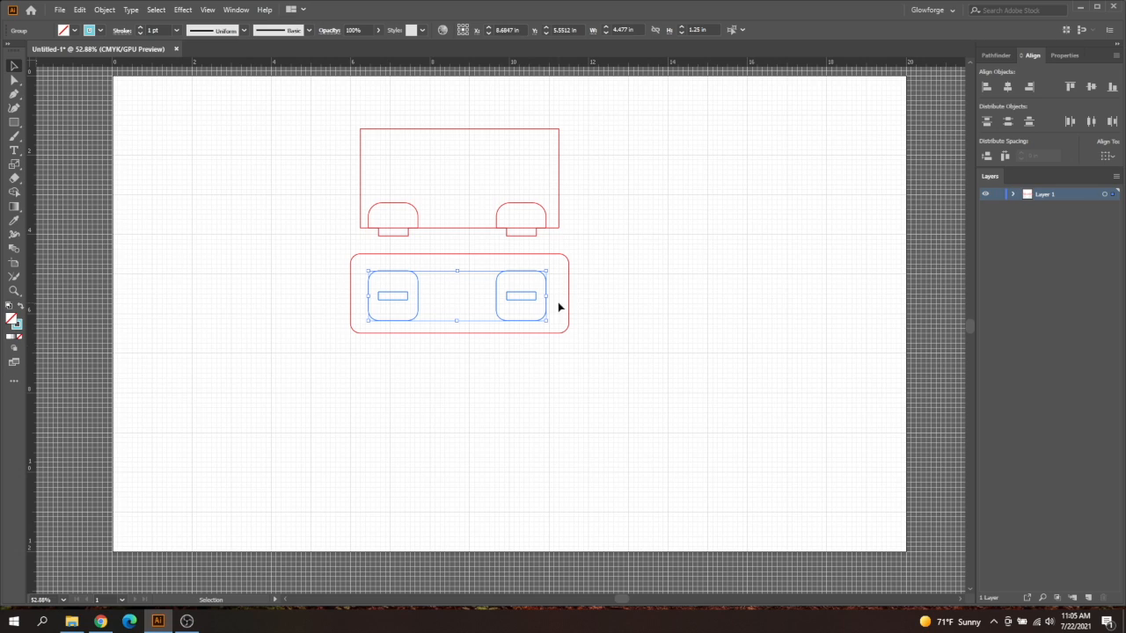
# Align the two slot pieces and the rounded rectangle on their vertical centers
pyautogui.moveTo(592, 269); pyautogui.dragTo(311, 380)
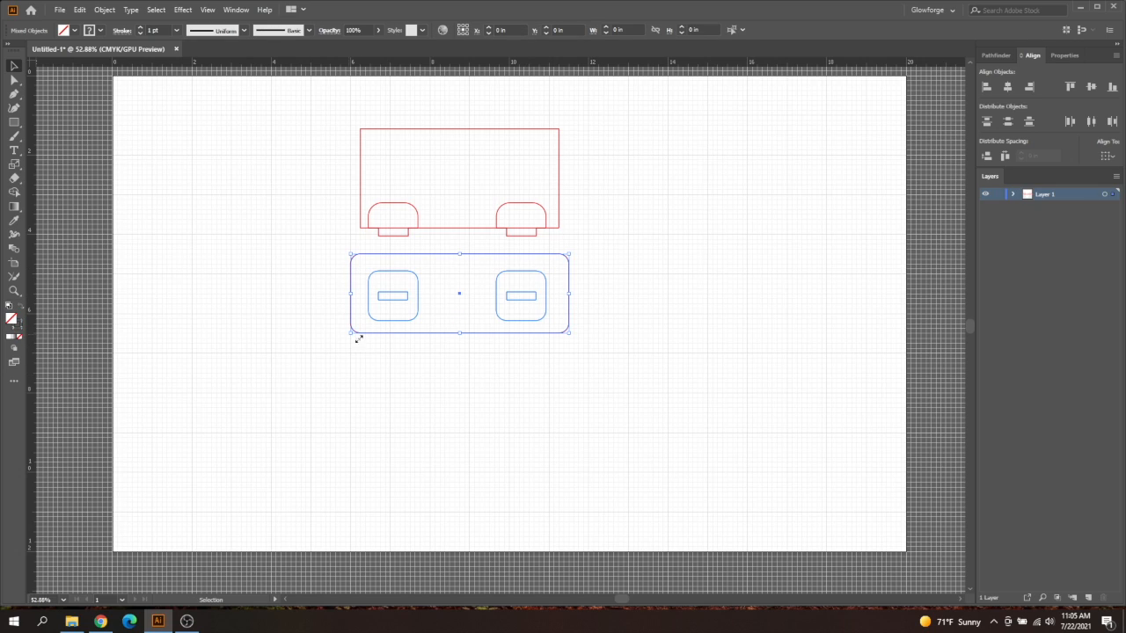
pyautogui.click(1091, 88)
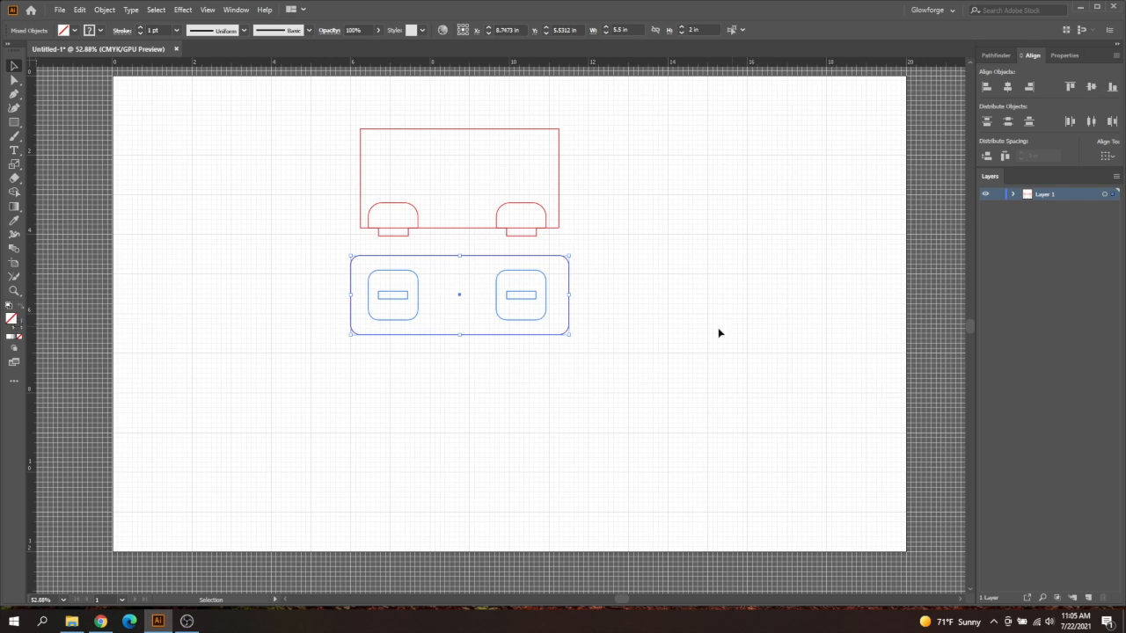
pyautogui.click(600, 272)
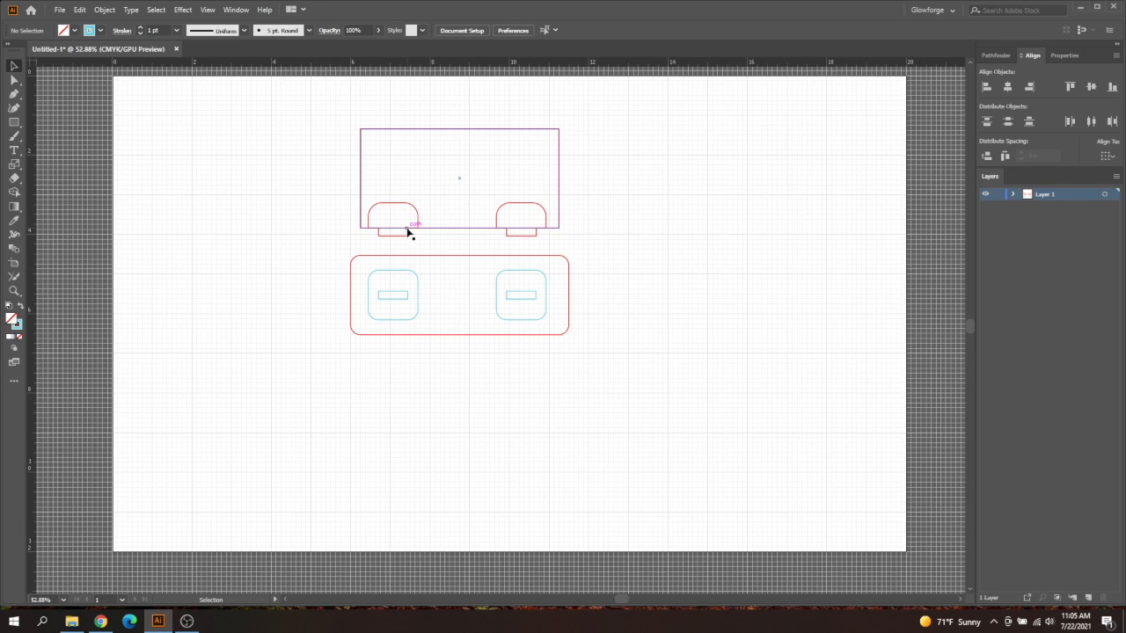
# Delete the rounded square around the left slot inside its group, keeping only the small slot rectangle
pyautogui.click(419, 294)
pyautogui.doubleClick(419, 285)
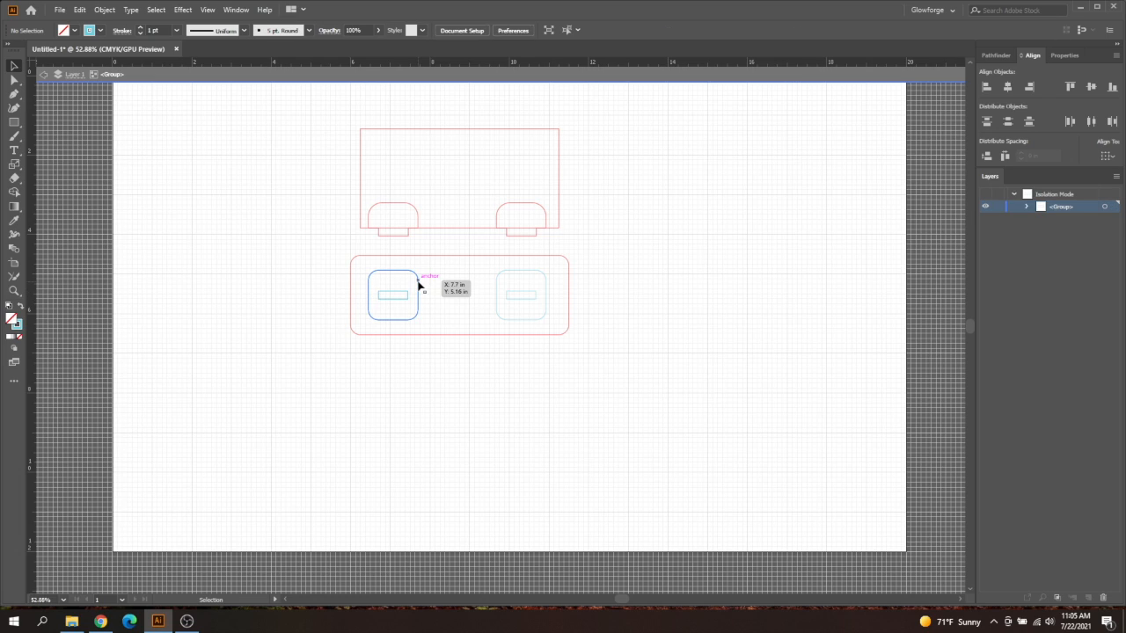
pyautogui.click(421, 286)
pyautogui.press('Delete')
pyautogui.press('Escape')
# Delete the rounded square around the right slot inside its group, keeping only the small slot rectangle
pyautogui.click(495, 288)
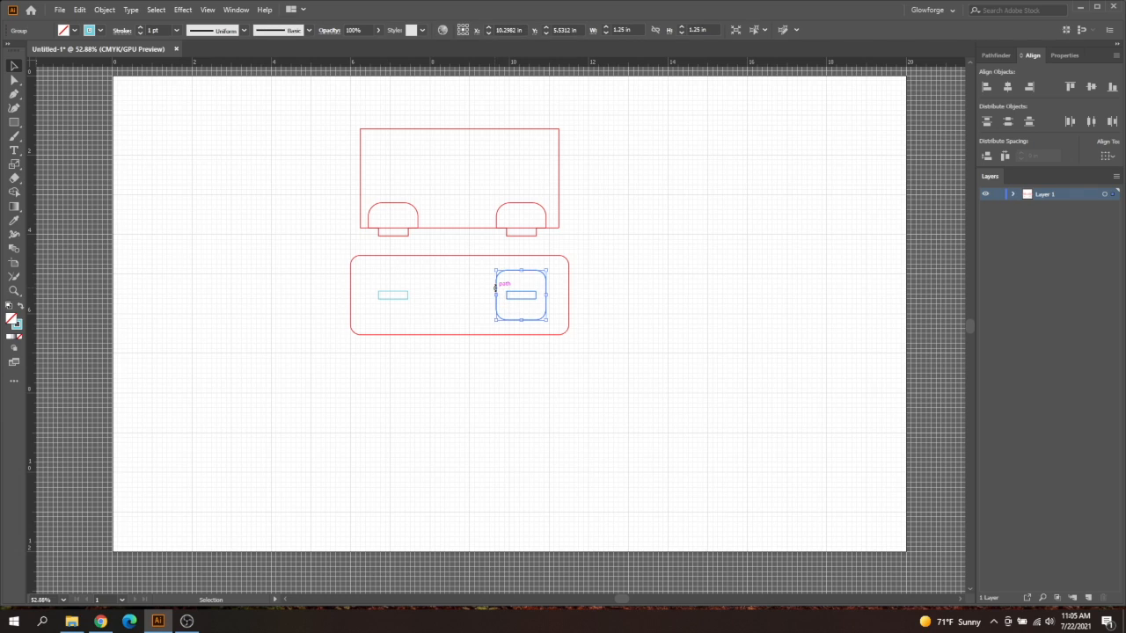
pyautogui.doubleClick(496, 288)
pyautogui.click(497, 288)
pyautogui.press('Delete')
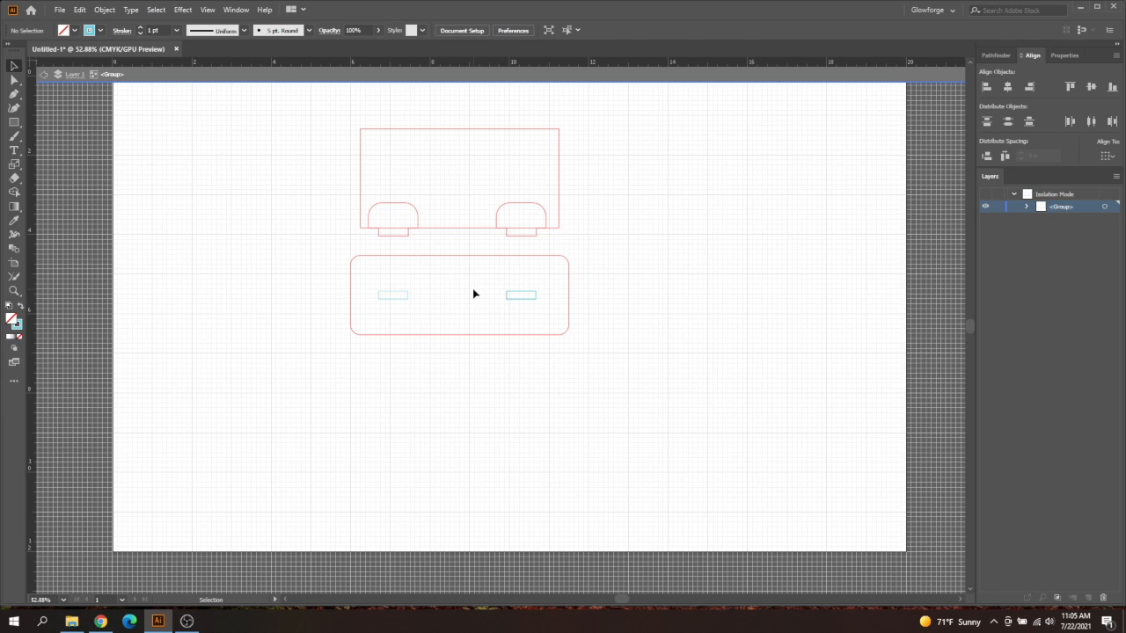
pyautogui.press('Escape')
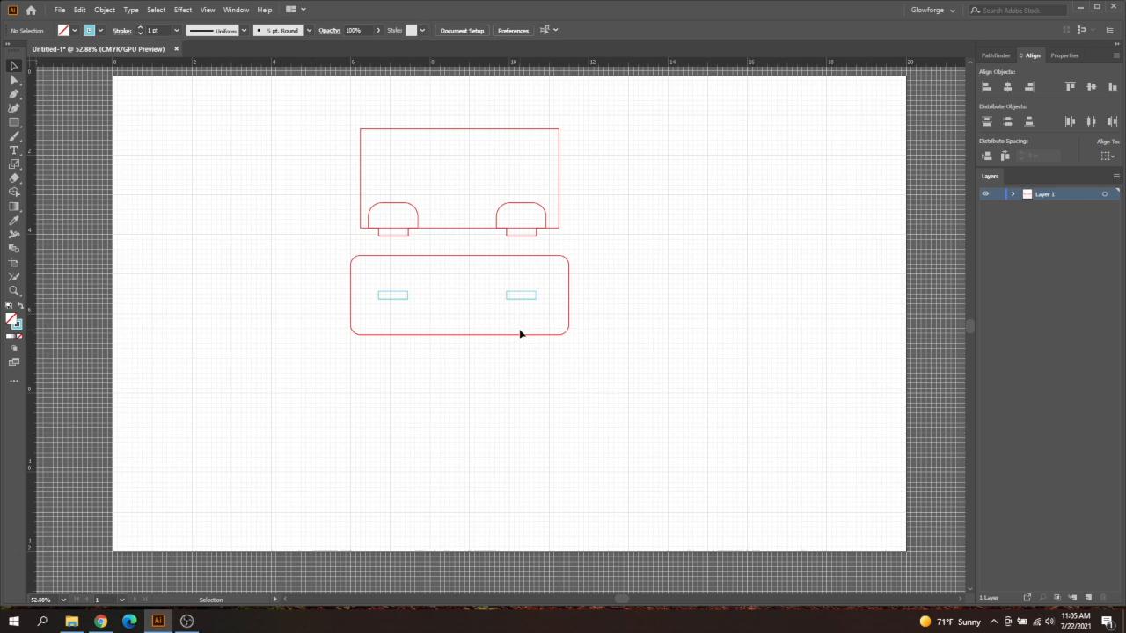
# Group both tab pieces and both slots into a single group
pyautogui.click(421, 218)
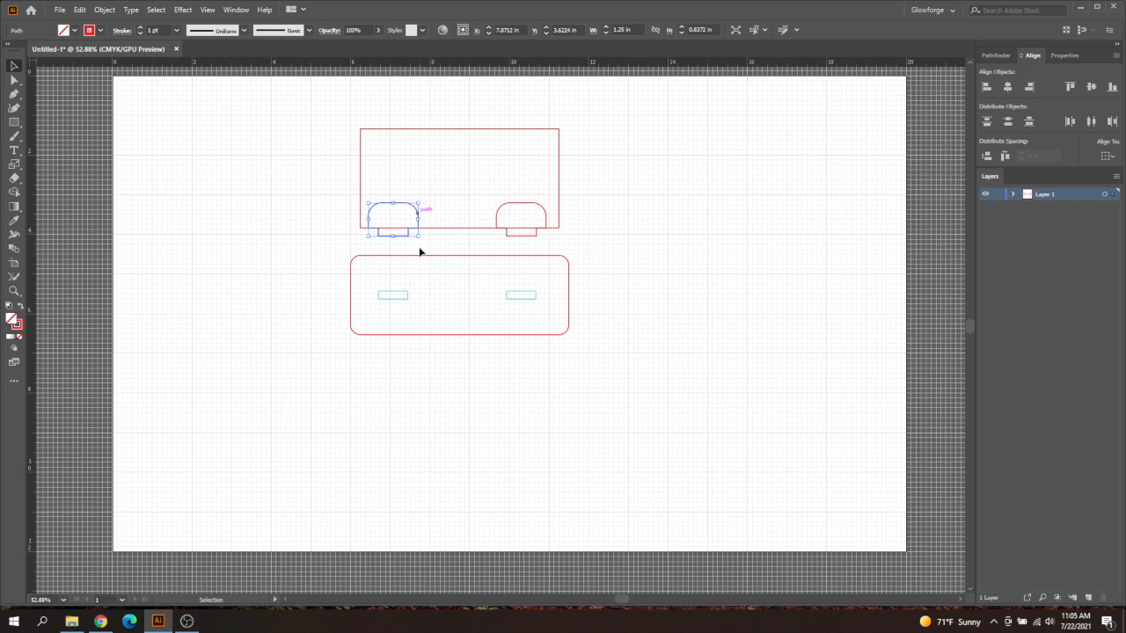
pyautogui.keyDown('shift'); pyautogui.click(406, 295); pyautogui.keyUp('shift')
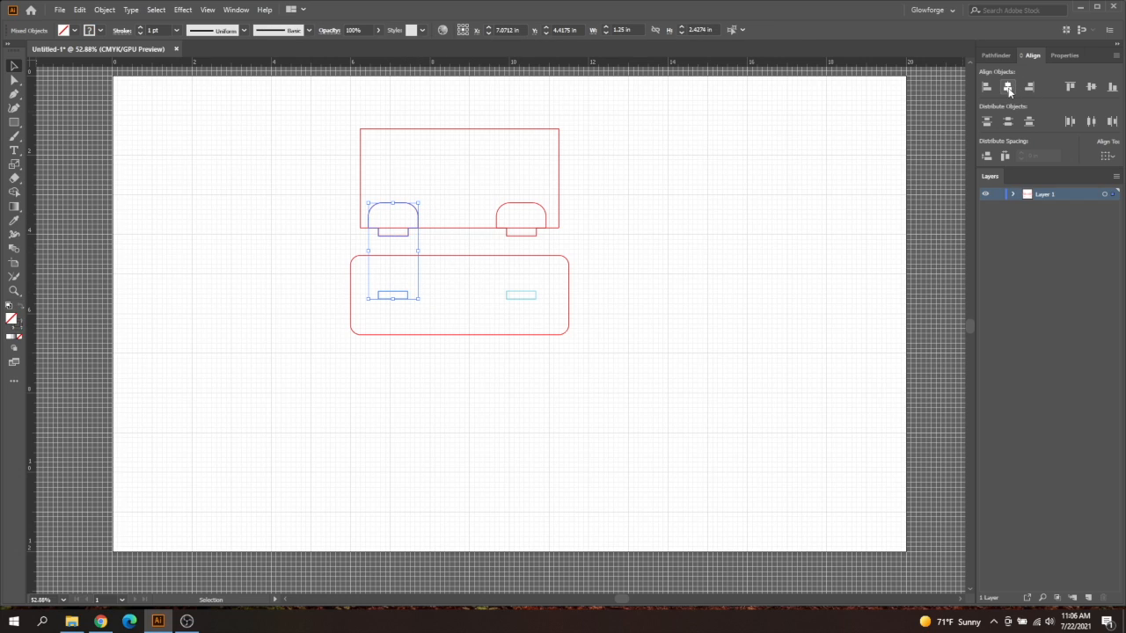
pyautogui.click(520, 205)
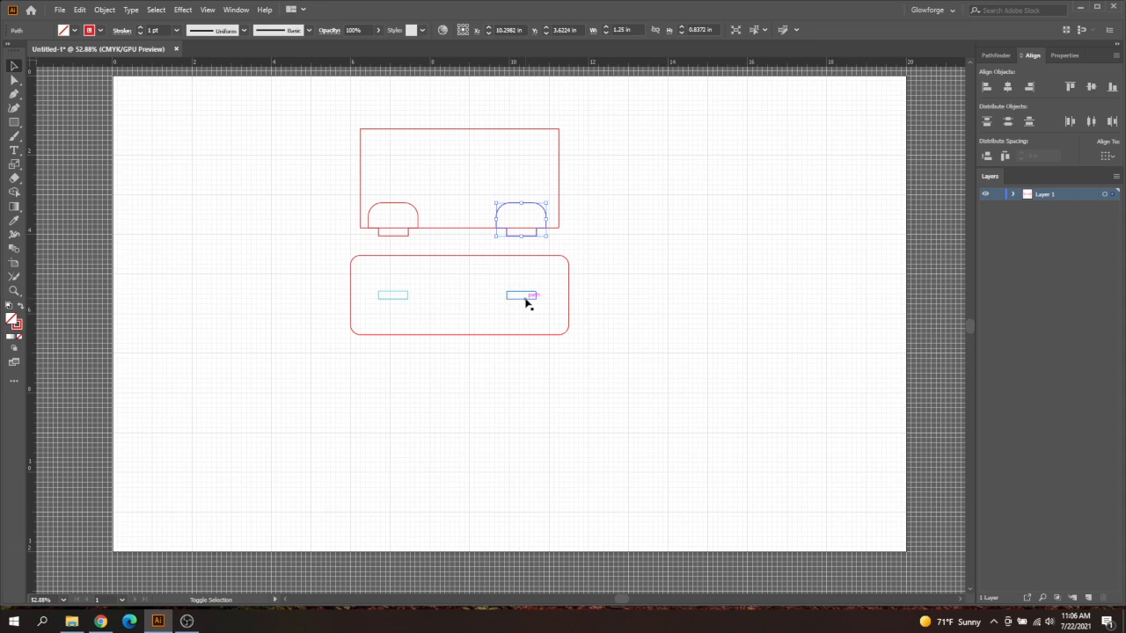
pyautogui.keyDown('shift'); pyautogui.click(525, 298); pyautogui.keyUp('shift')
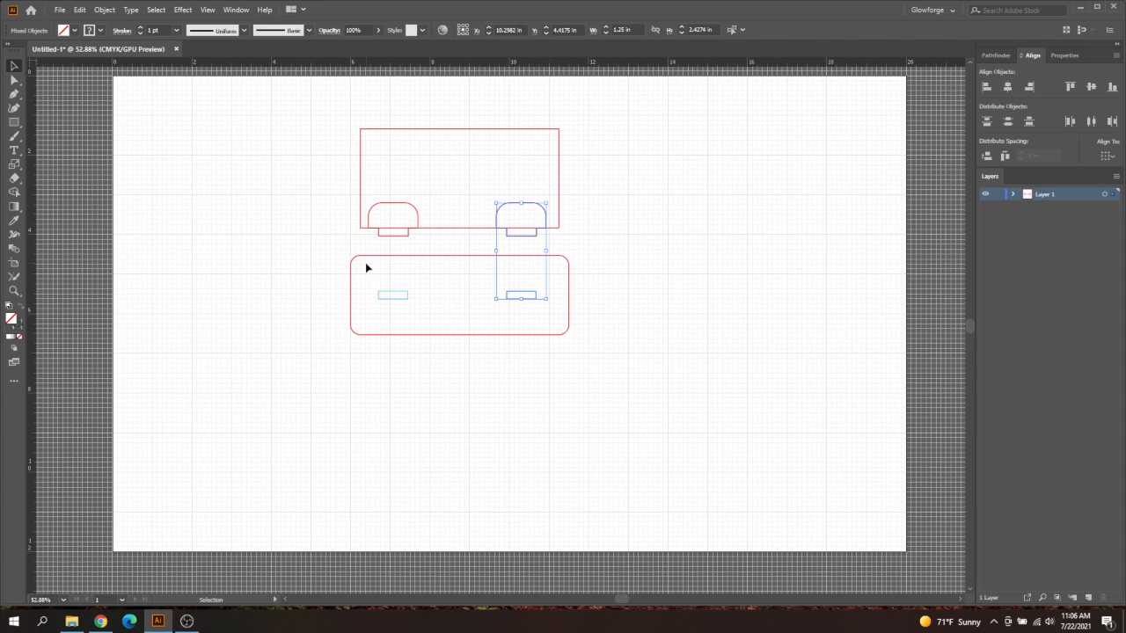
pyautogui.keyDown('shift'); pyautogui.click(419, 214); pyautogui.keyUp('shift')
pyautogui.keyDown('shift'); pyautogui.click(402, 294); pyautogui.keyUp('shift')
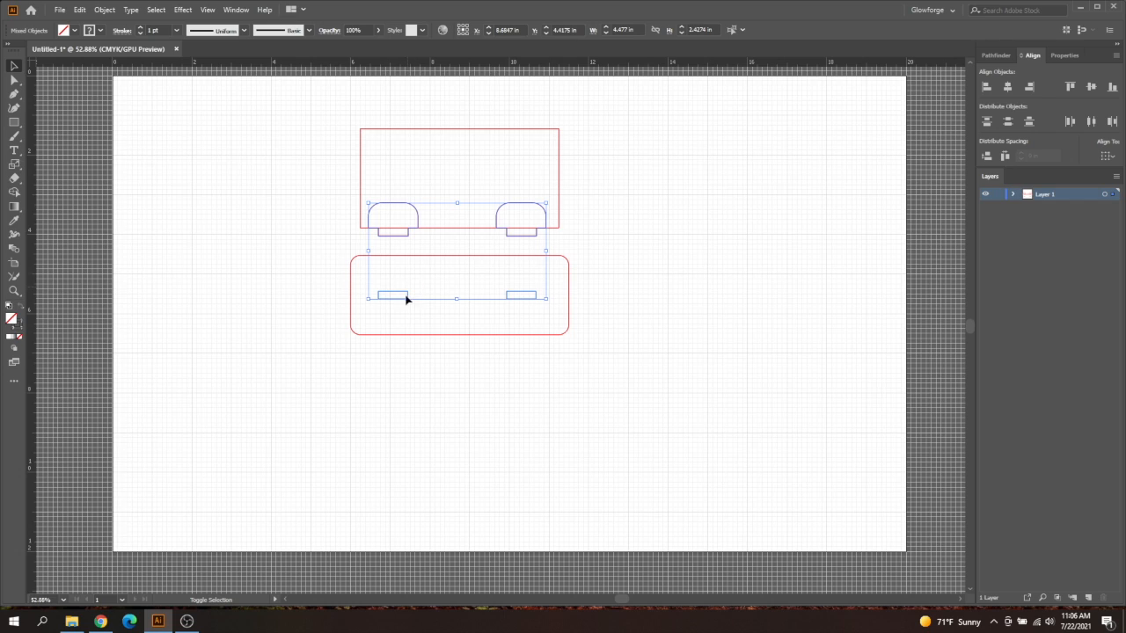
pyautogui.click(103, 10)
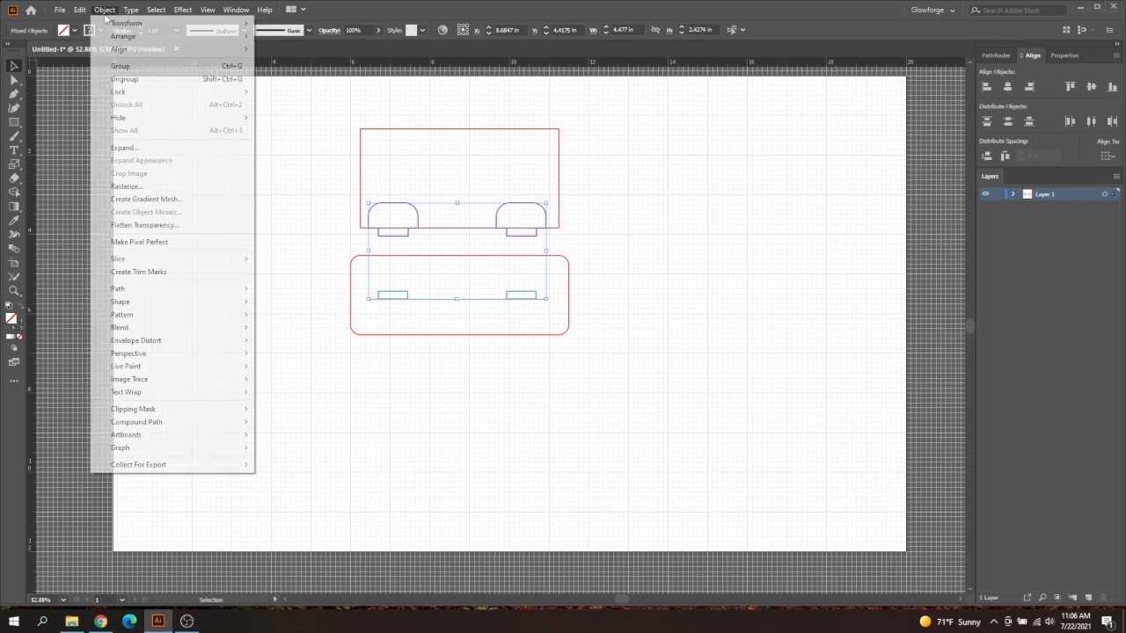
pyautogui.click(132, 67)
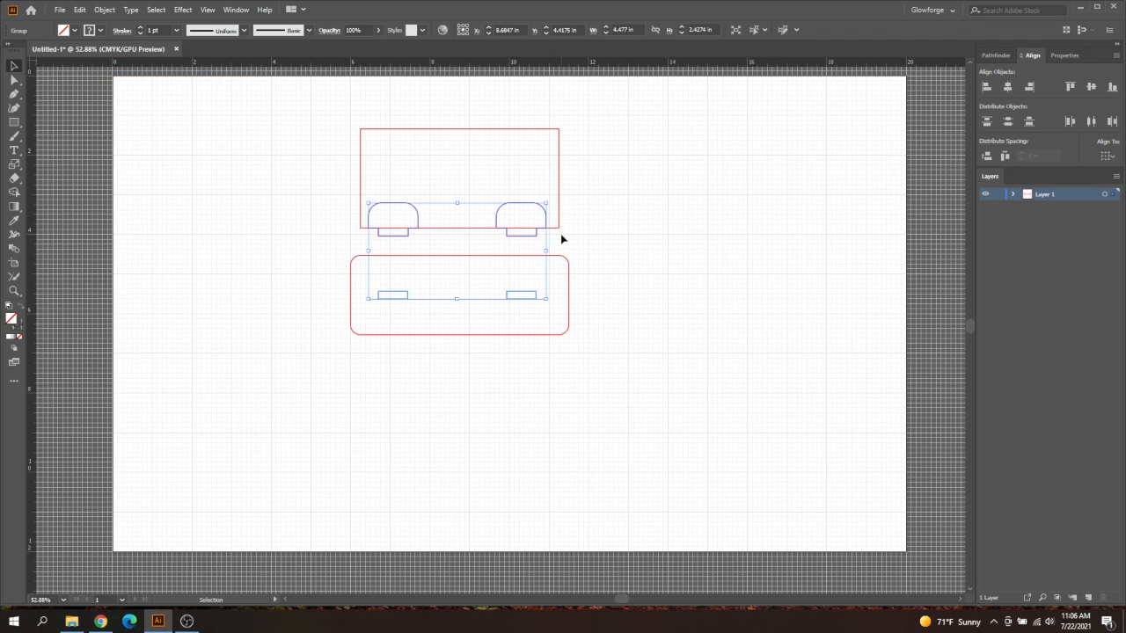
# Align the tab-and-slot group, the upper rectangle and the rounded base on their horizontal centers
pyautogui.click(583, 188)
pyautogui.moveTo(595, 156); pyautogui.dragTo(453, 331)
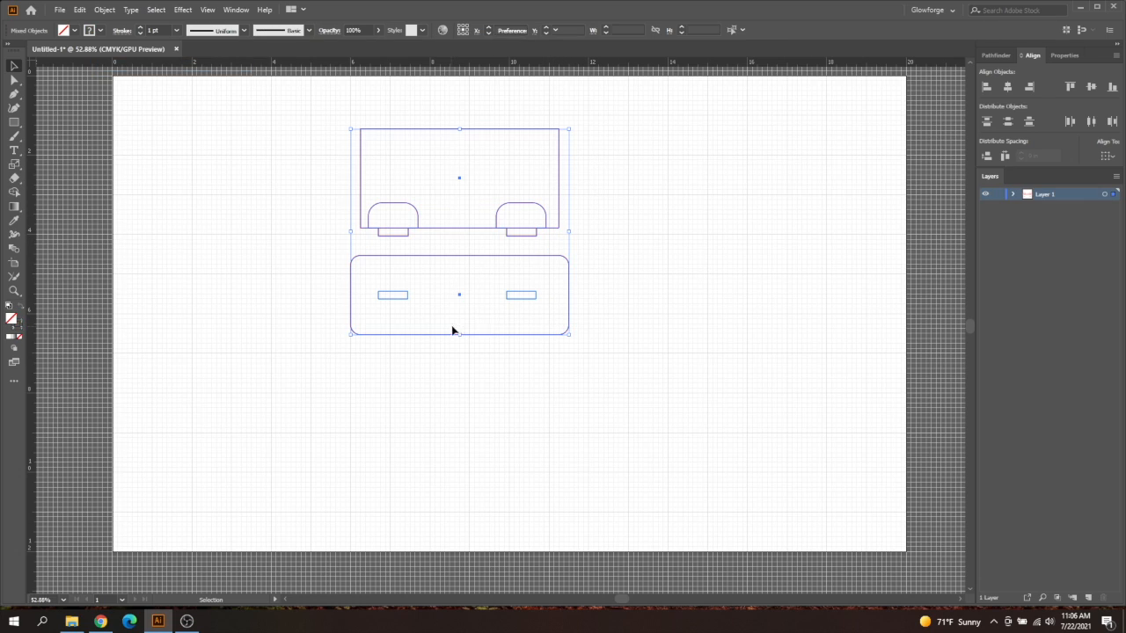
pyautogui.click(1007, 89)
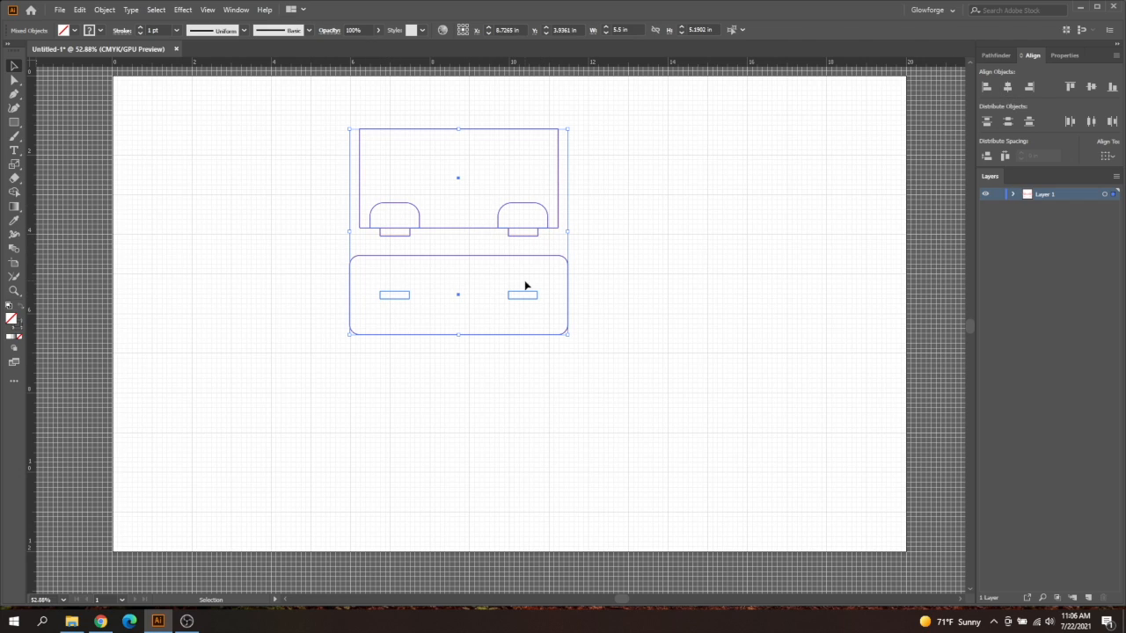
pyautogui.click(612, 218)
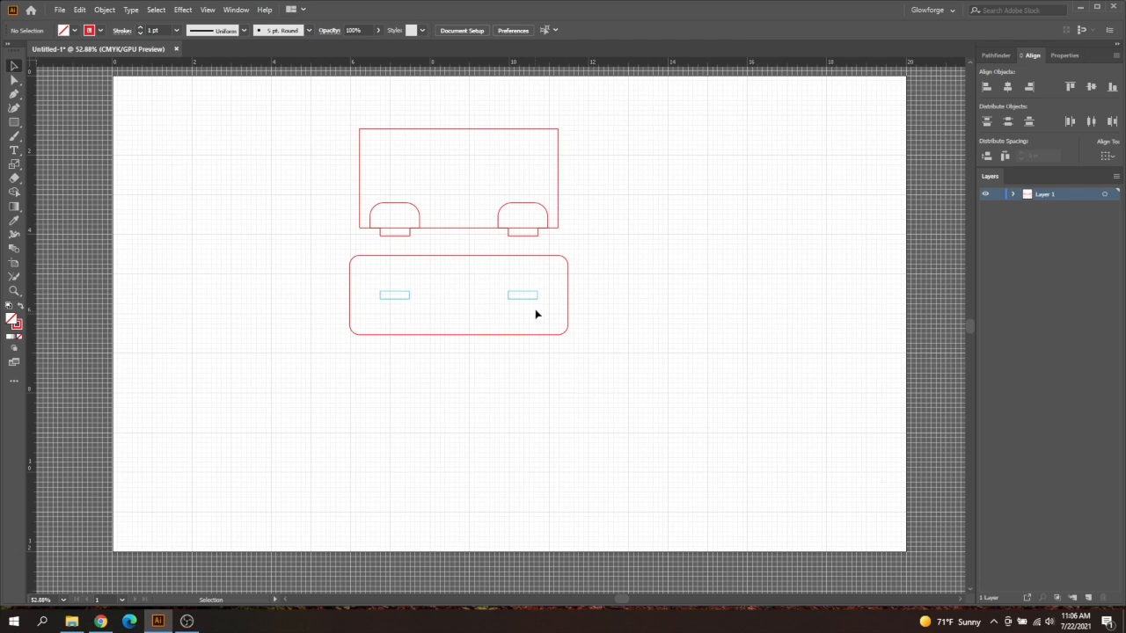
# Ungroup the tabs and slots so that each piece can be selected separately
pyautogui.click(540, 211)
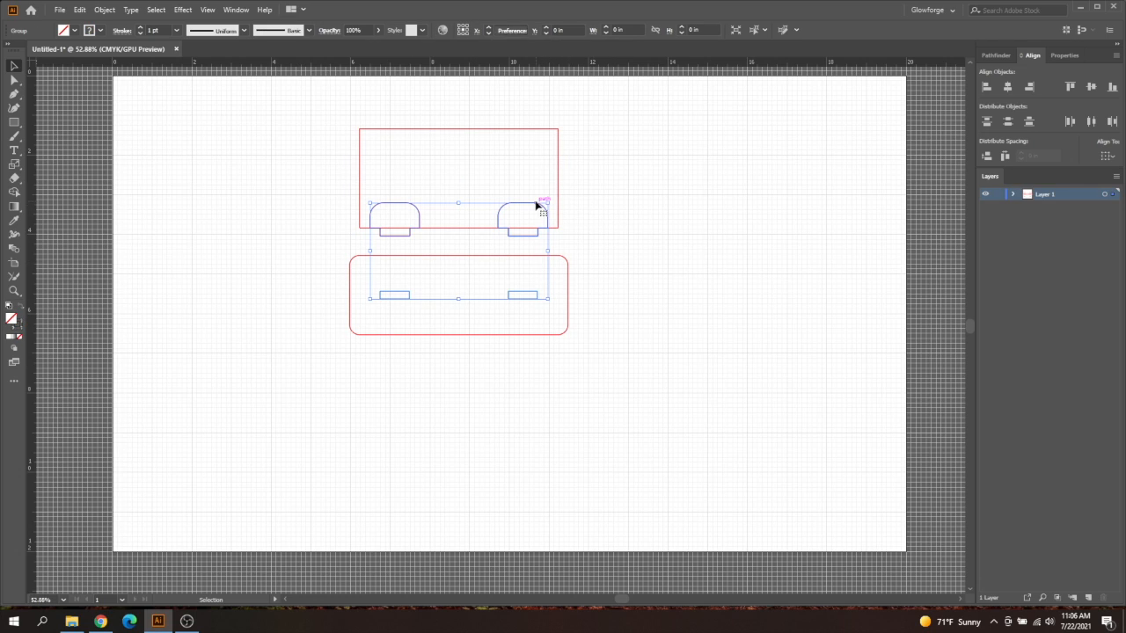
pyautogui.click(105, 11)
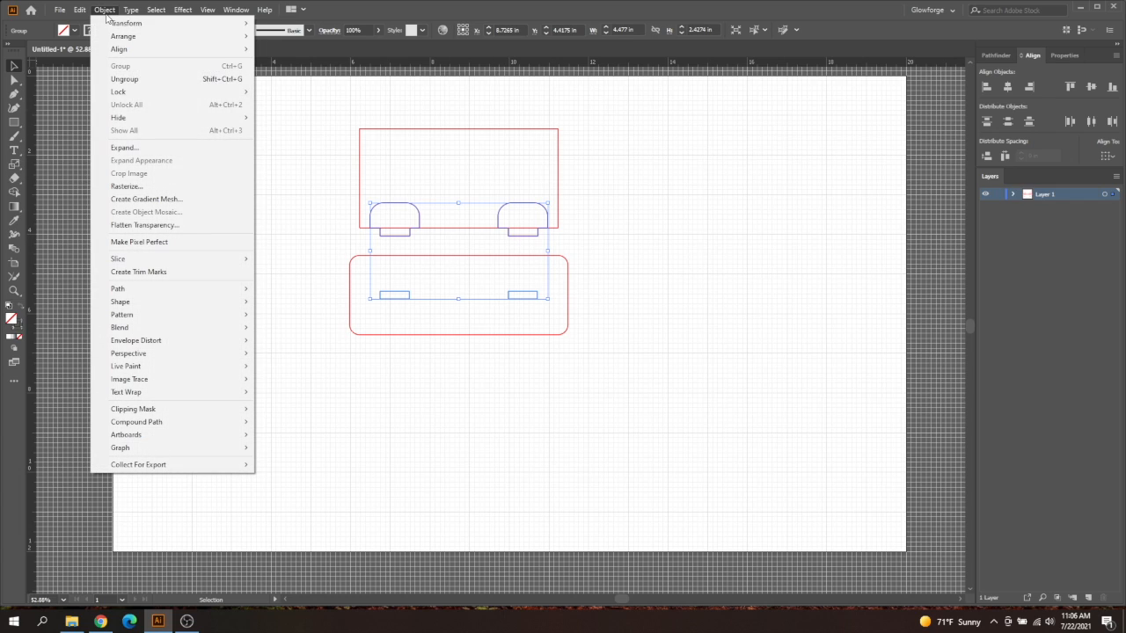
pyautogui.click(123, 79)
pyautogui.click(642, 244)
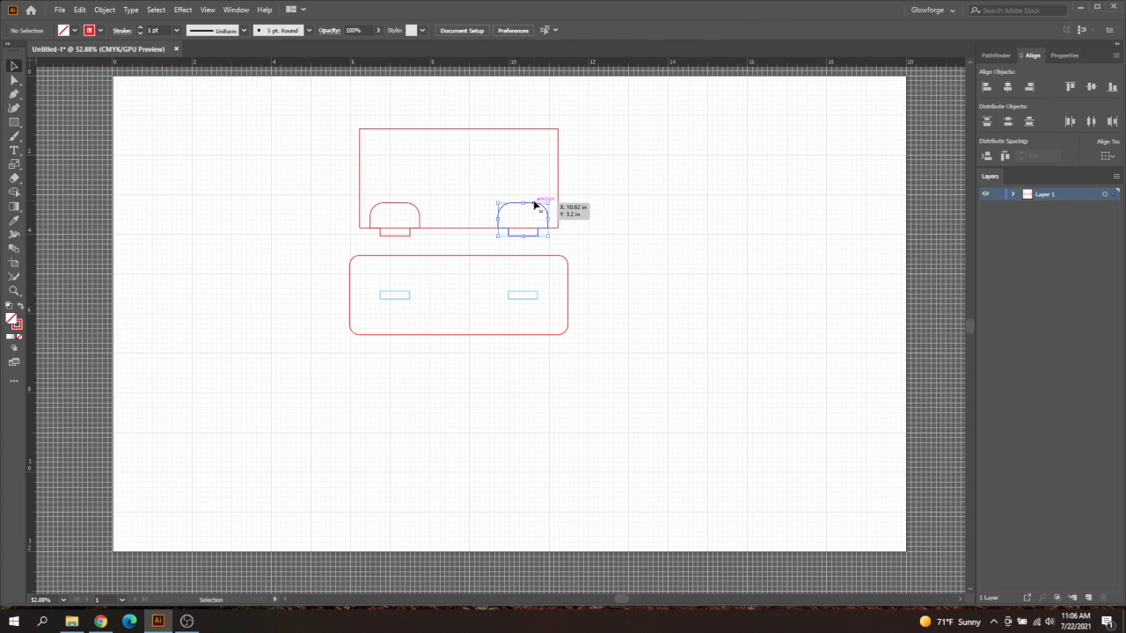
pyautogui.click(536, 204)
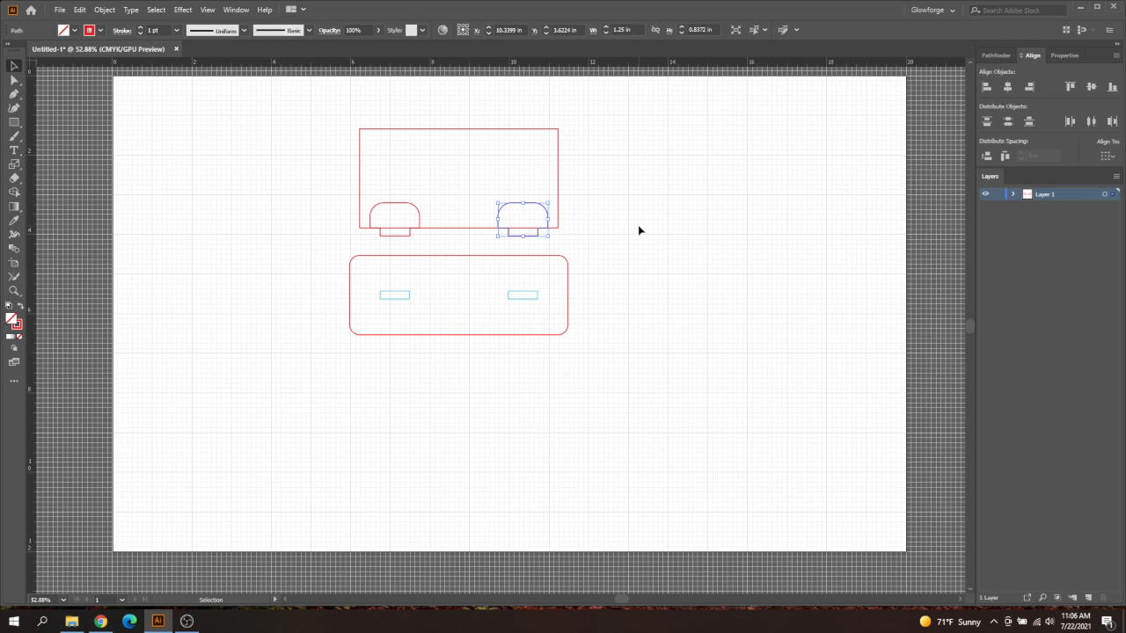
pyautogui.click(632, 251)
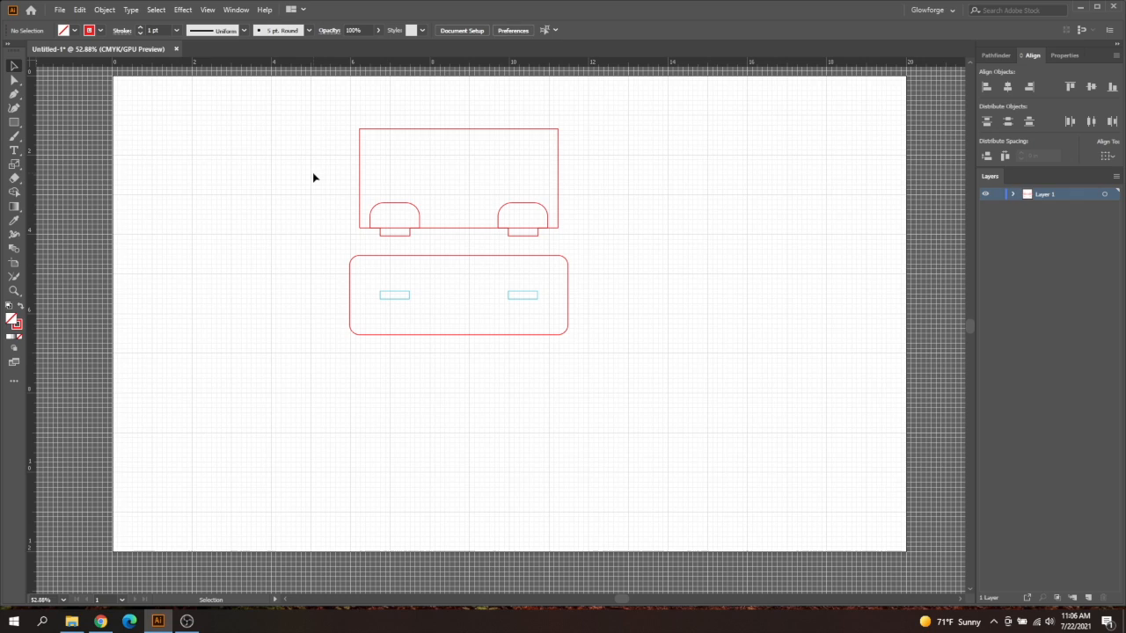
# Unite the upper rectangle and its two tab pieces into one outline with the Pathfinder
pyautogui.moveTo(313, 173); pyautogui.dragTo(572, 245)
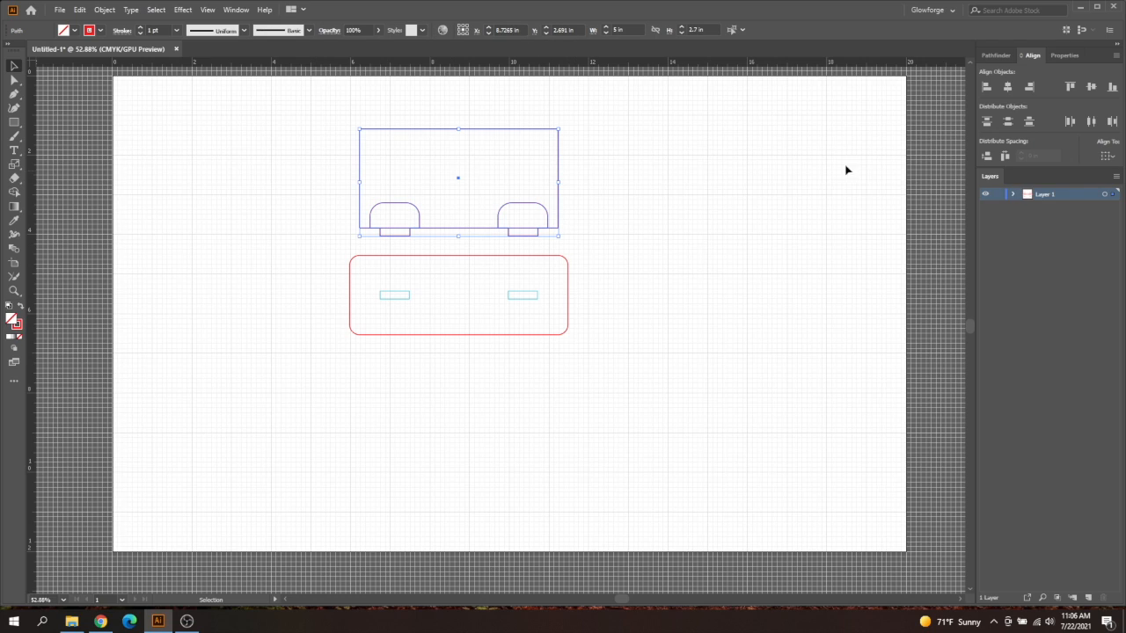
pyautogui.click(993, 56)
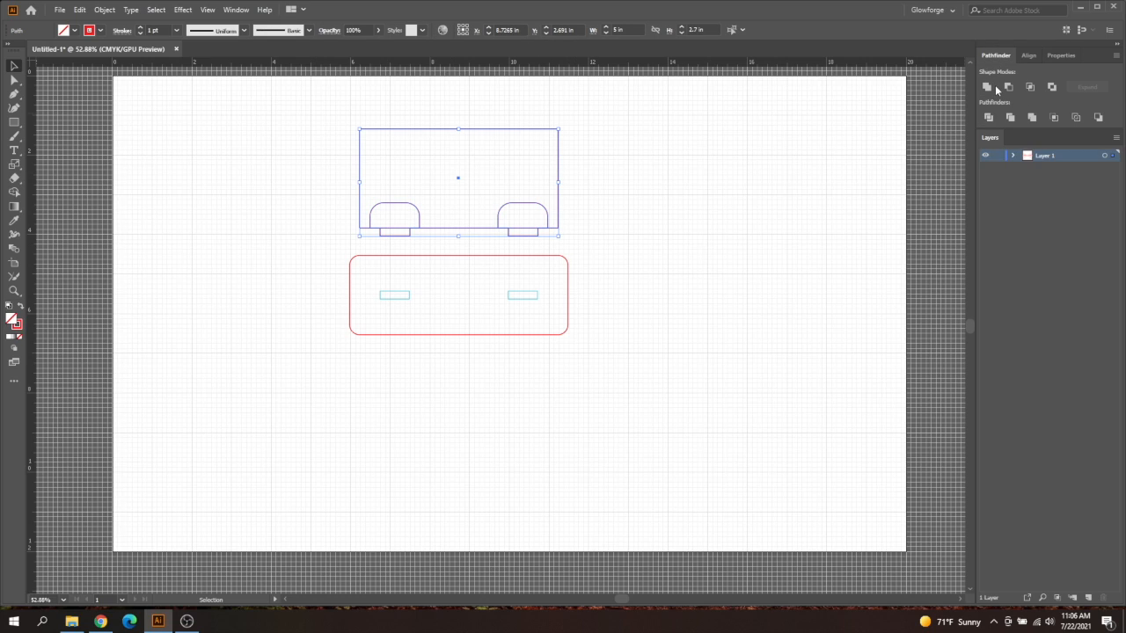
pyautogui.click(236, 9)
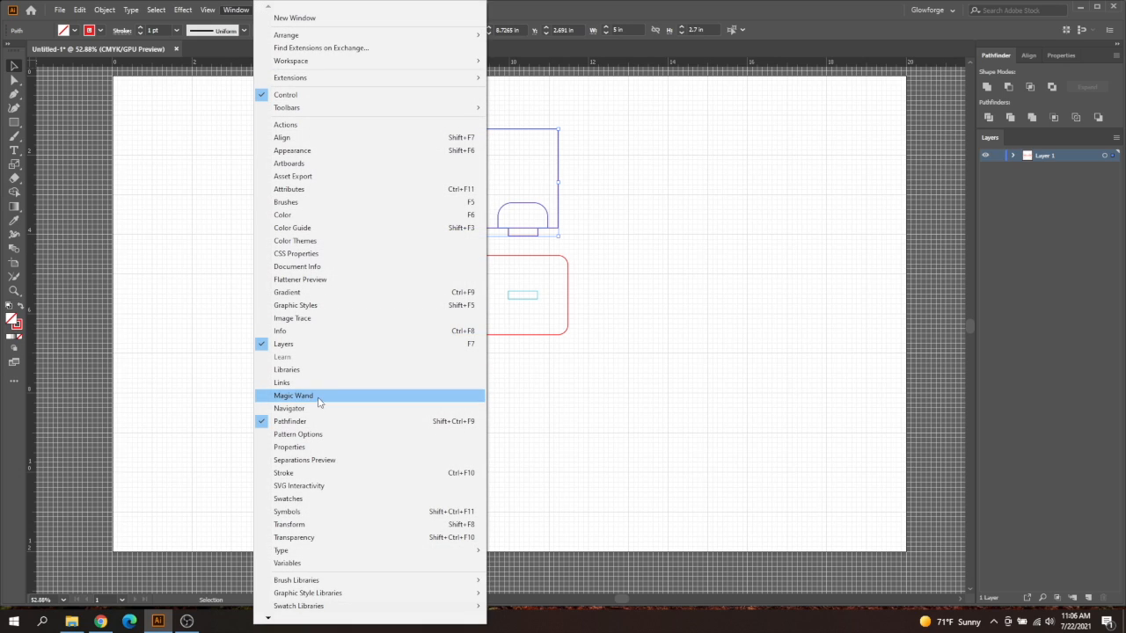
pyautogui.click(235, 16)
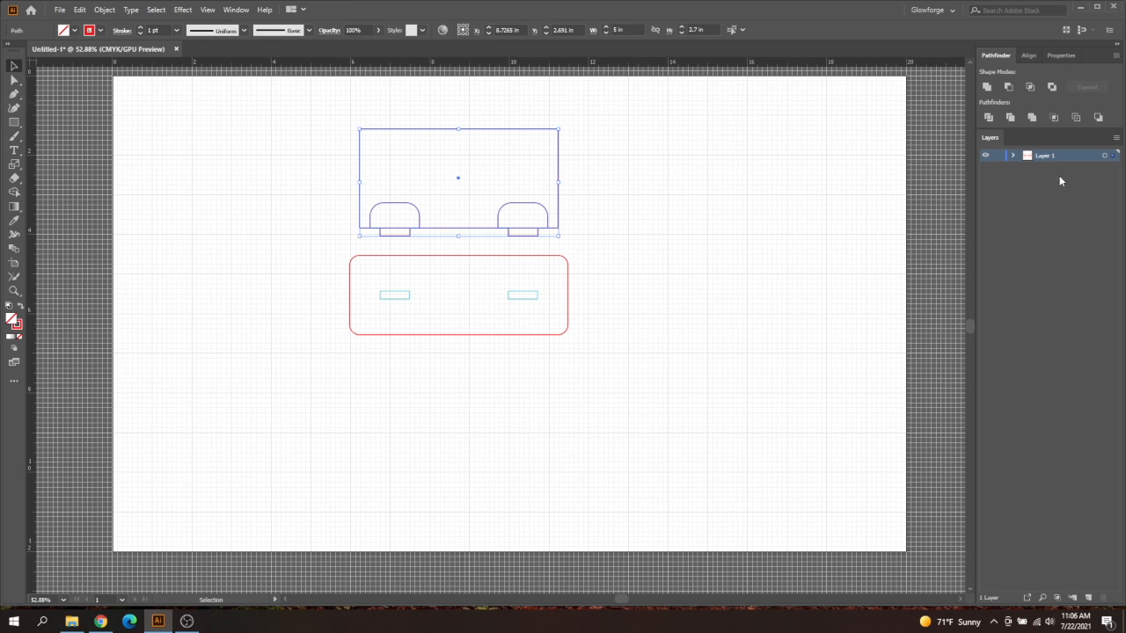
pyautogui.click(986, 88)
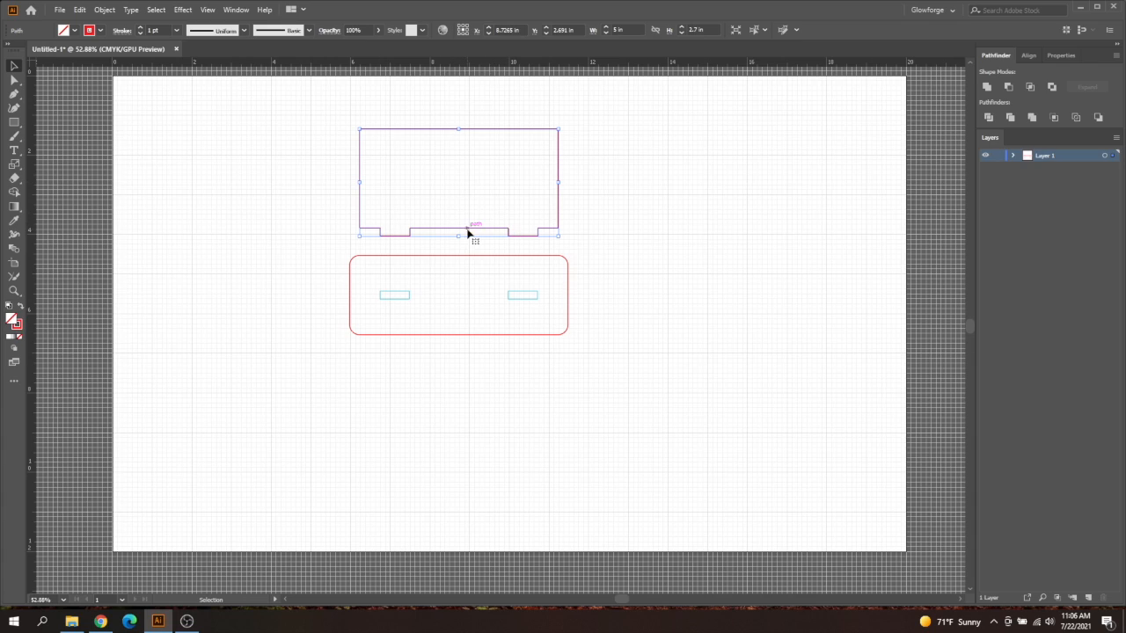
pyautogui.click(618, 298)
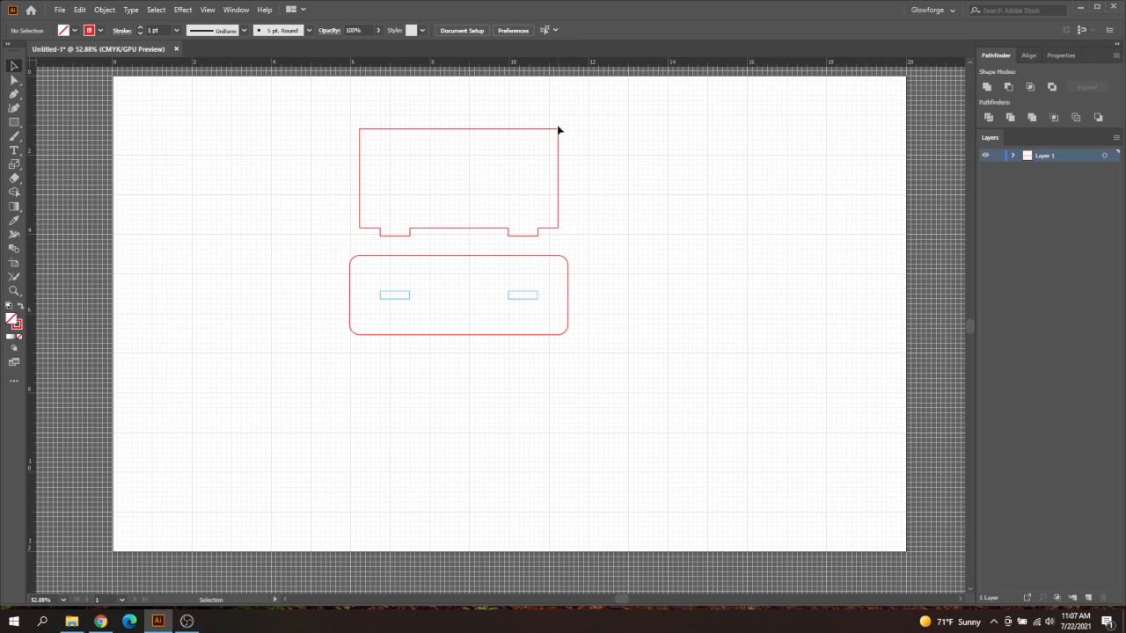
# Round the two top corners of the tabbed upper panel using its live corners
pyautogui.click(15, 81)
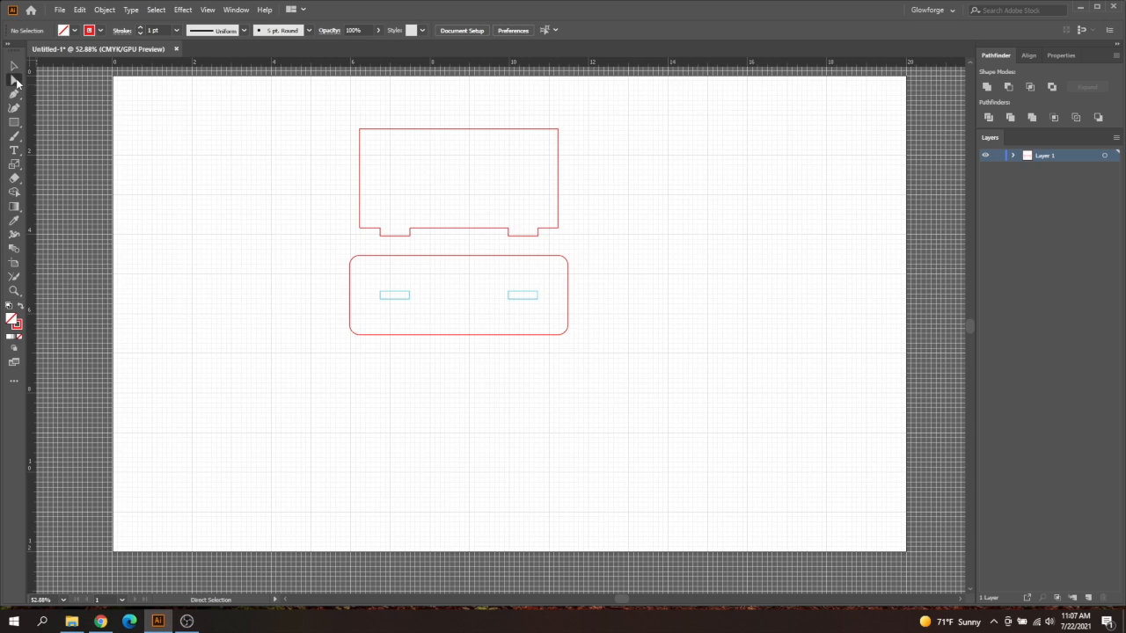
pyautogui.click(358, 130)
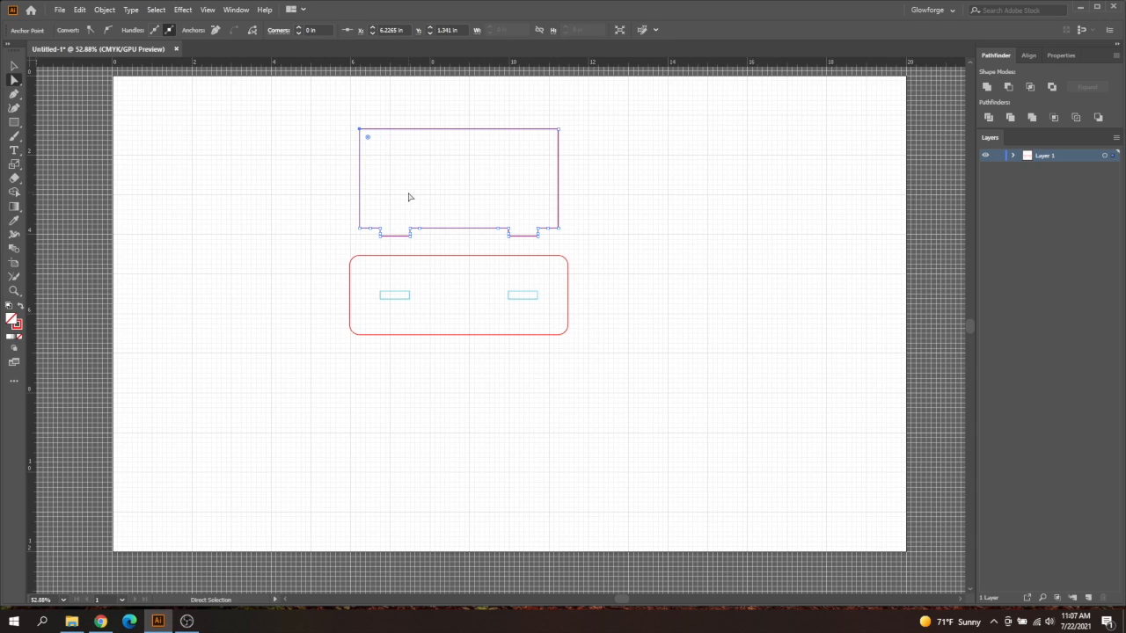
pyautogui.click(558, 131)
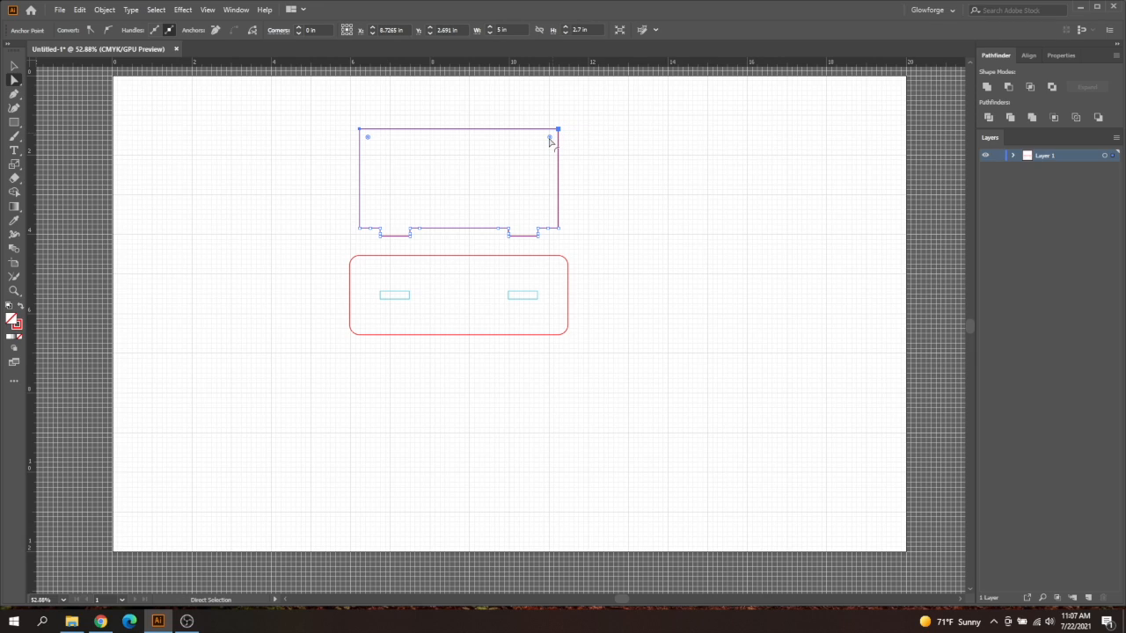
pyautogui.moveTo(550, 140); pyautogui.dragTo(550, 144)
pyautogui.click(14, 66)
pyautogui.click(261, 243)
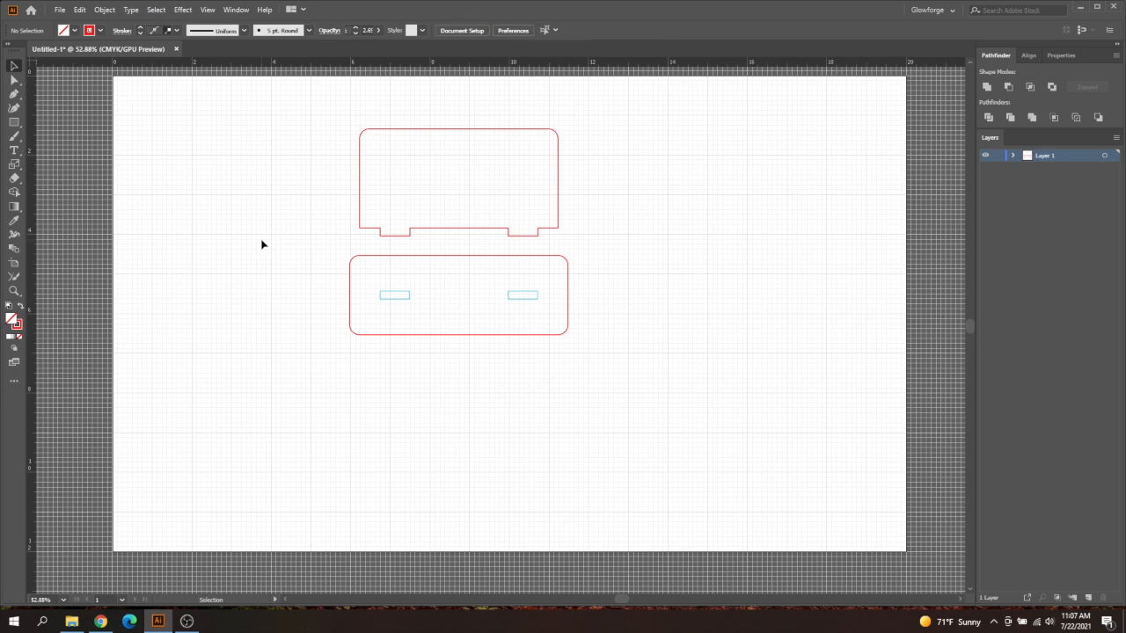
# Add the text "Hello" inside the upper panel
pyautogui.click(14, 151)
pyautogui.click(402, 179)
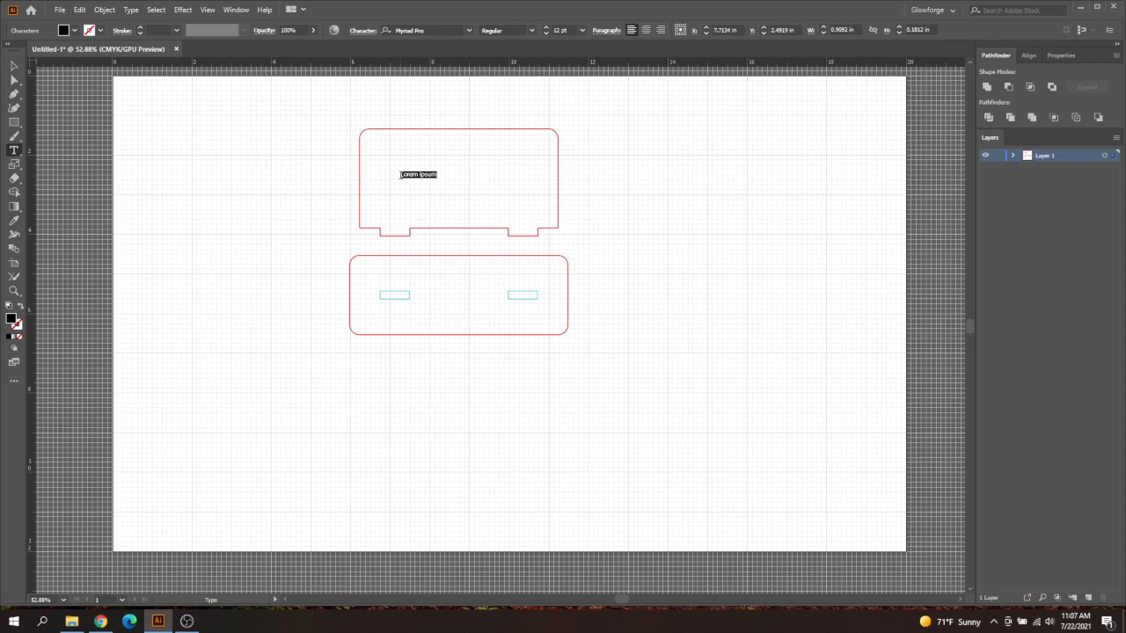
pyautogui.press('BackSpace')
pyautogui.click(582, 30)
pyautogui.click(598, 230)
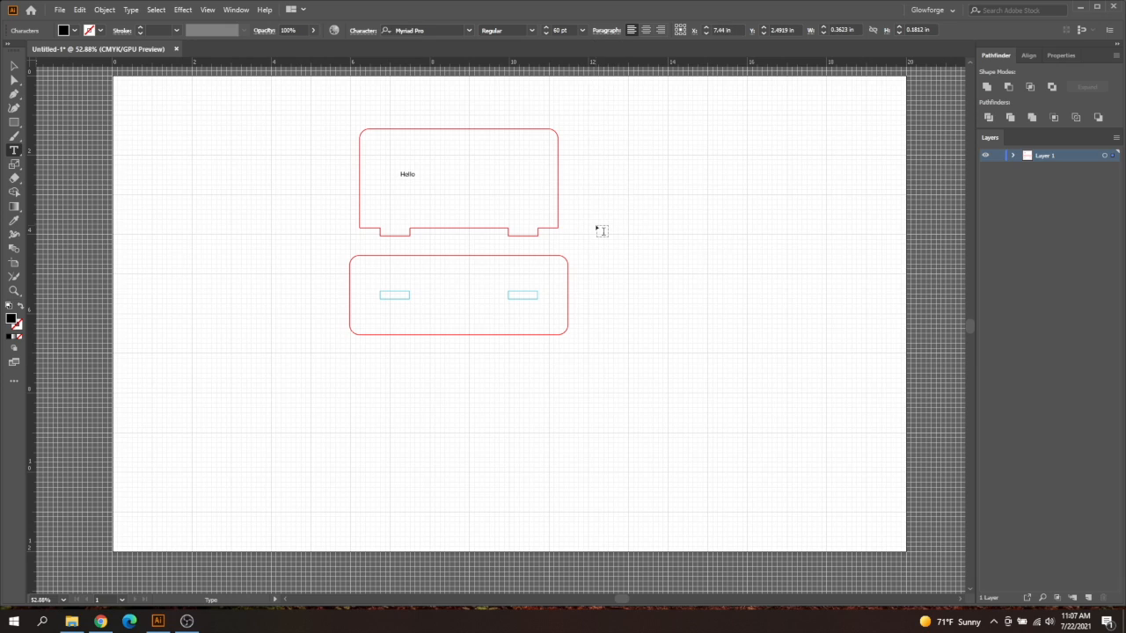
pyautogui.click(13, 66)
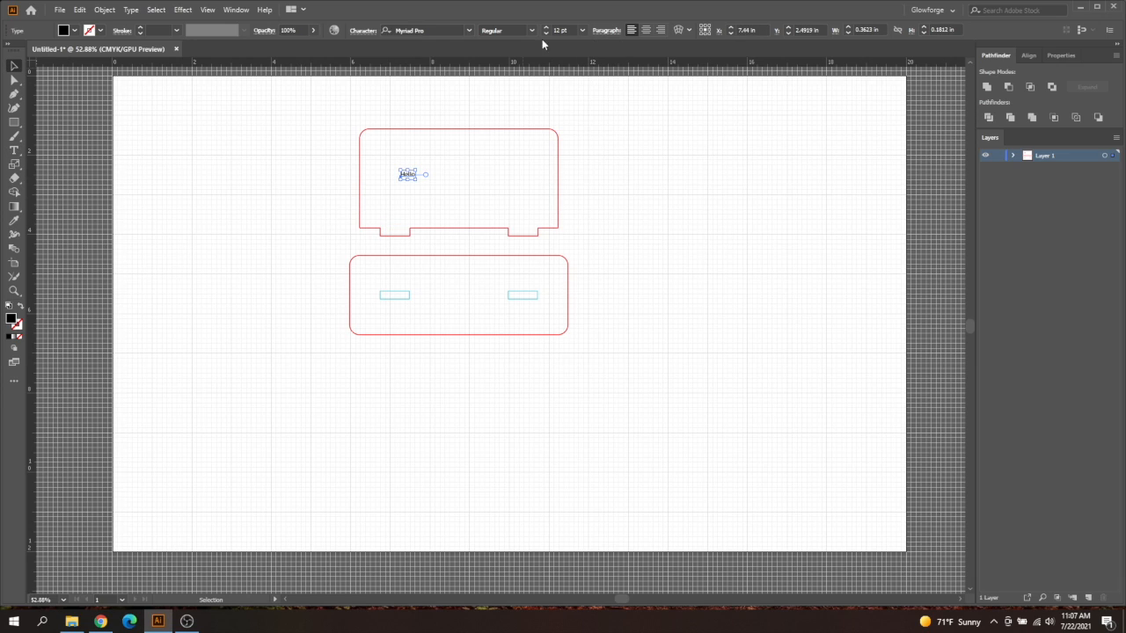
# Set the "Hello" text to 72 pt and move it to the middle of the upper panel
pyautogui.click(581, 30)
pyautogui.click(604, 242)
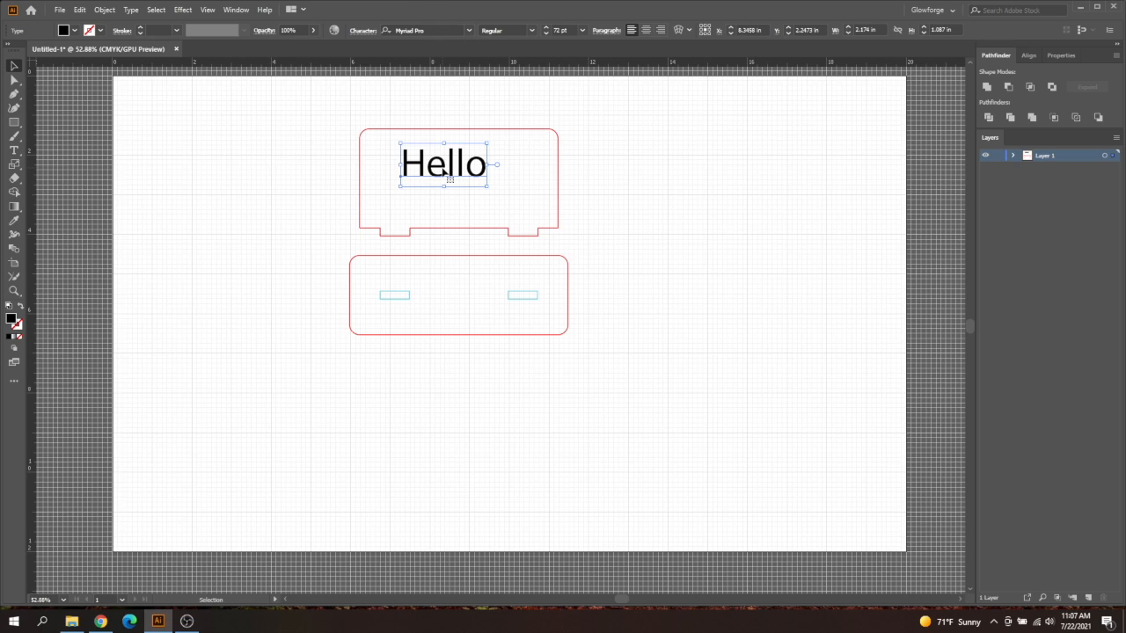
pyautogui.moveTo(446, 172); pyautogui.dragTo(459, 187)
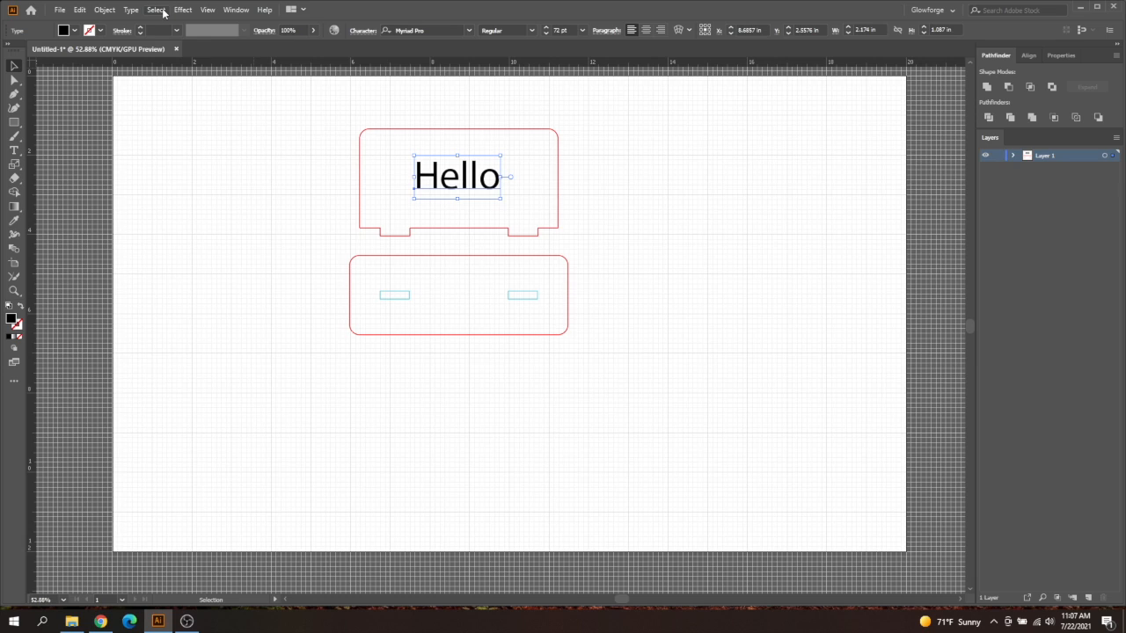
# Convert the "Hello" text in the upper panel to outlines and deselect it
pyautogui.click(131, 10)
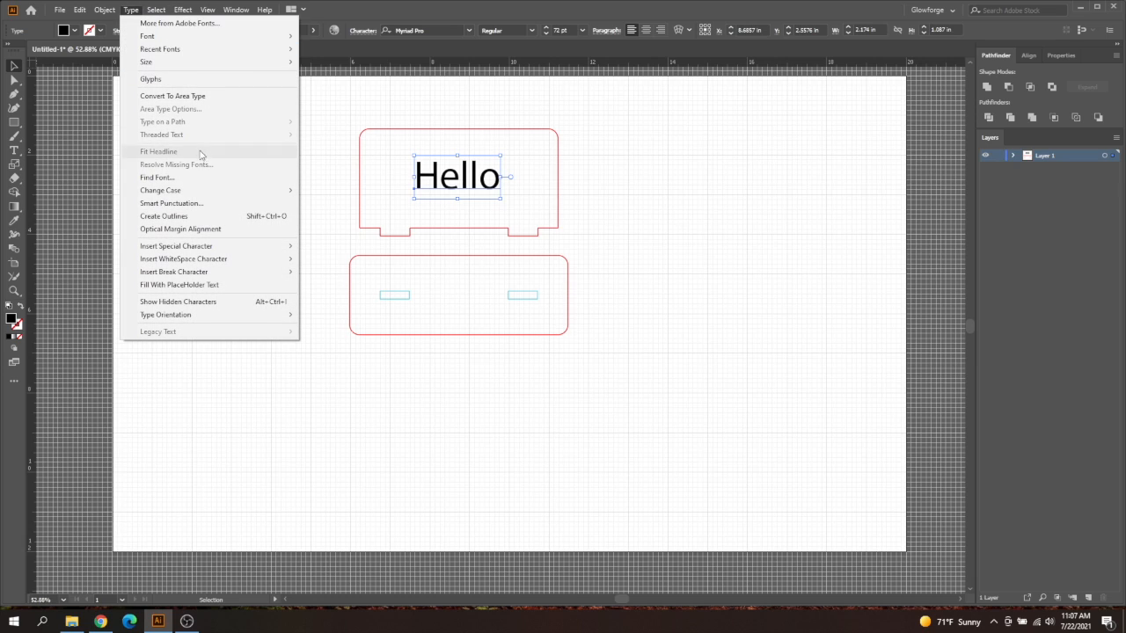
pyautogui.click(199, 215)
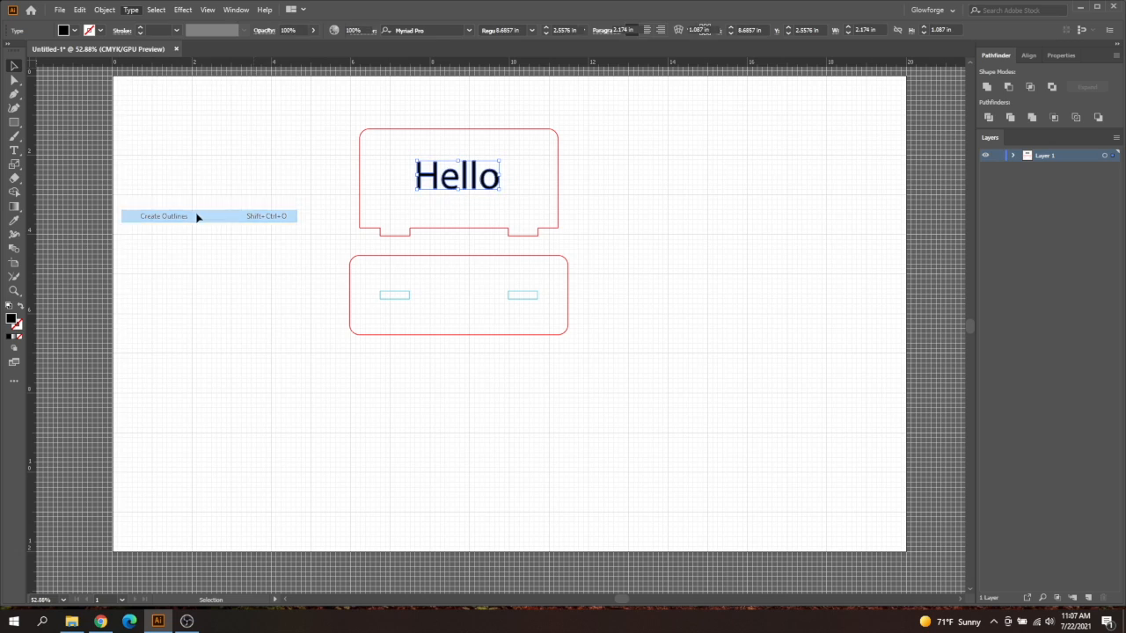
pyautogui.click(485, 206)
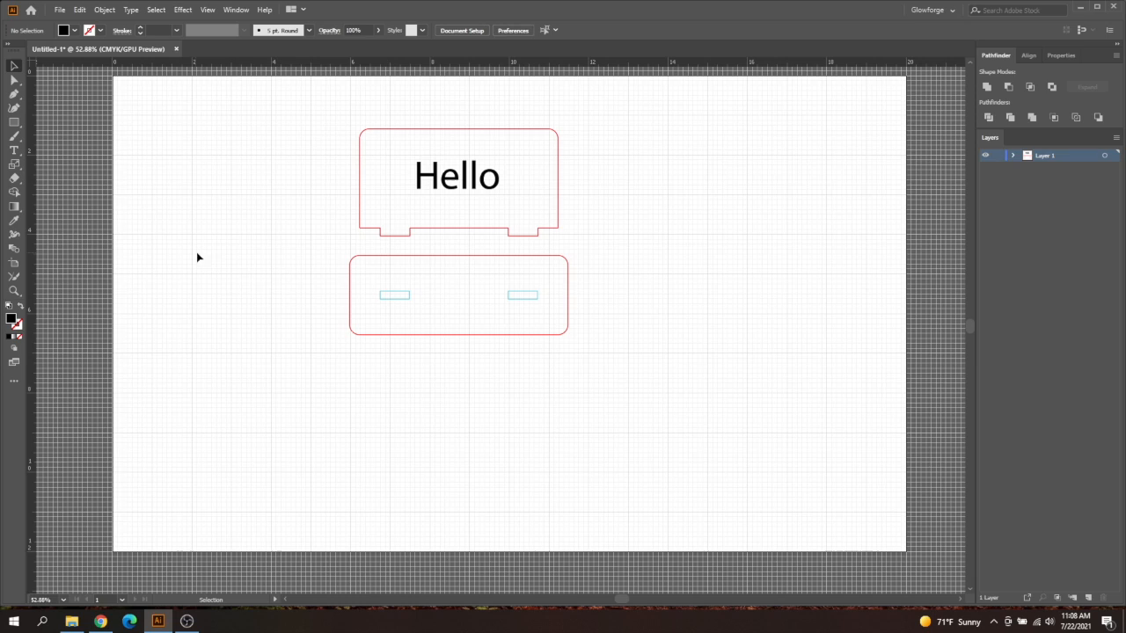
# Group the rounded base panel with its two slot rectangles and deselect the group
pyautogui.moveTo(311, 253); pyautogui.dragTo(570, 359)
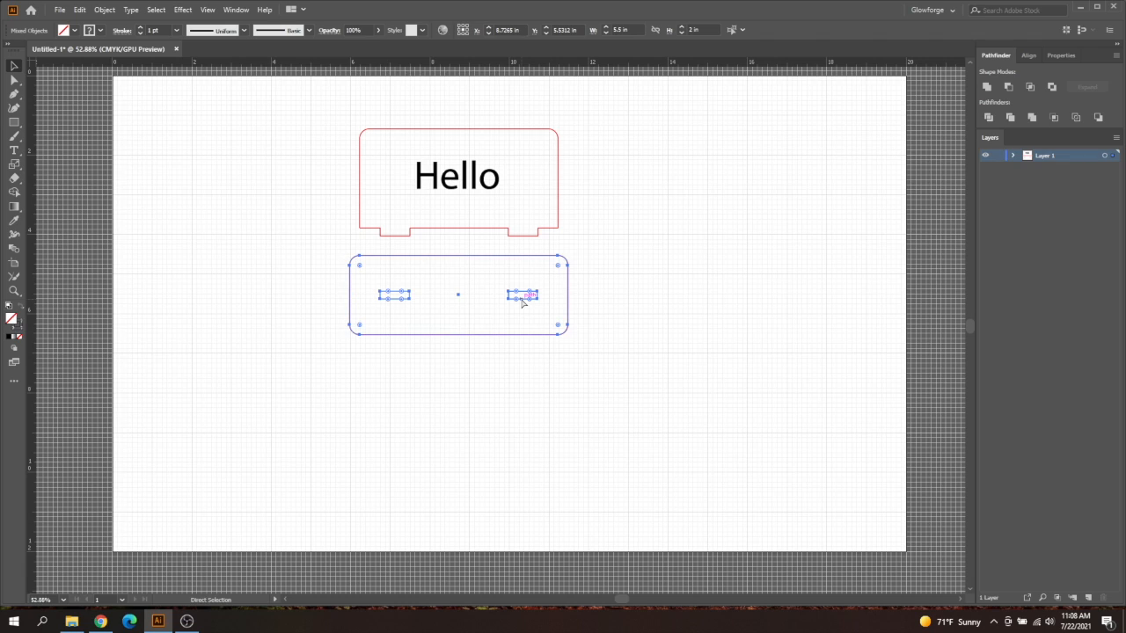
pyautogui.click(102, 10)
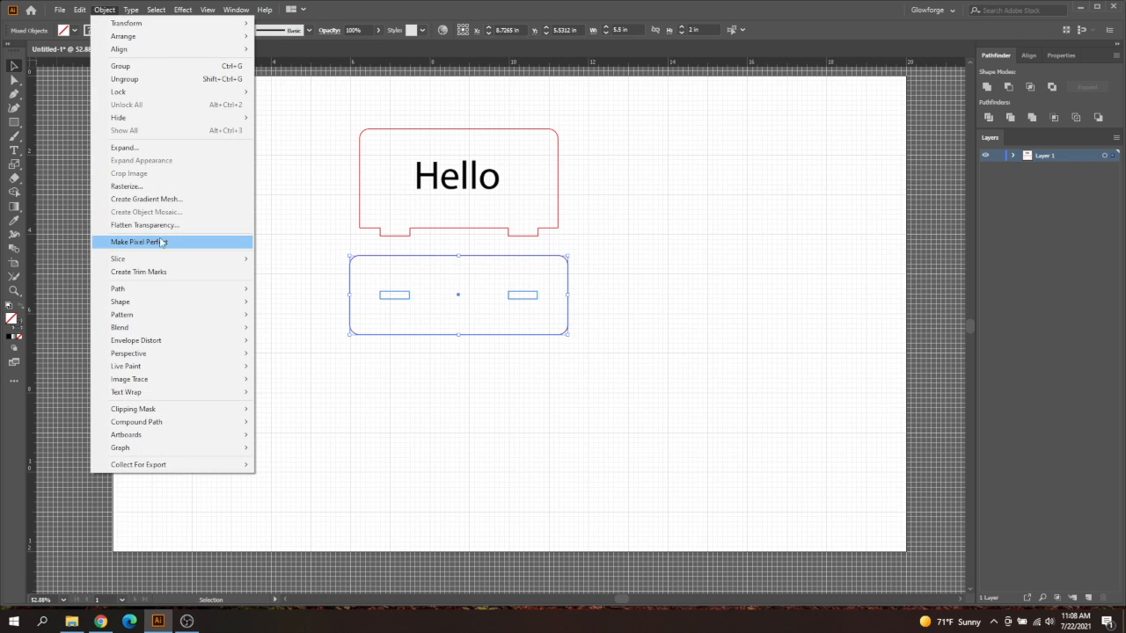
pyautogui.click(144, 67)
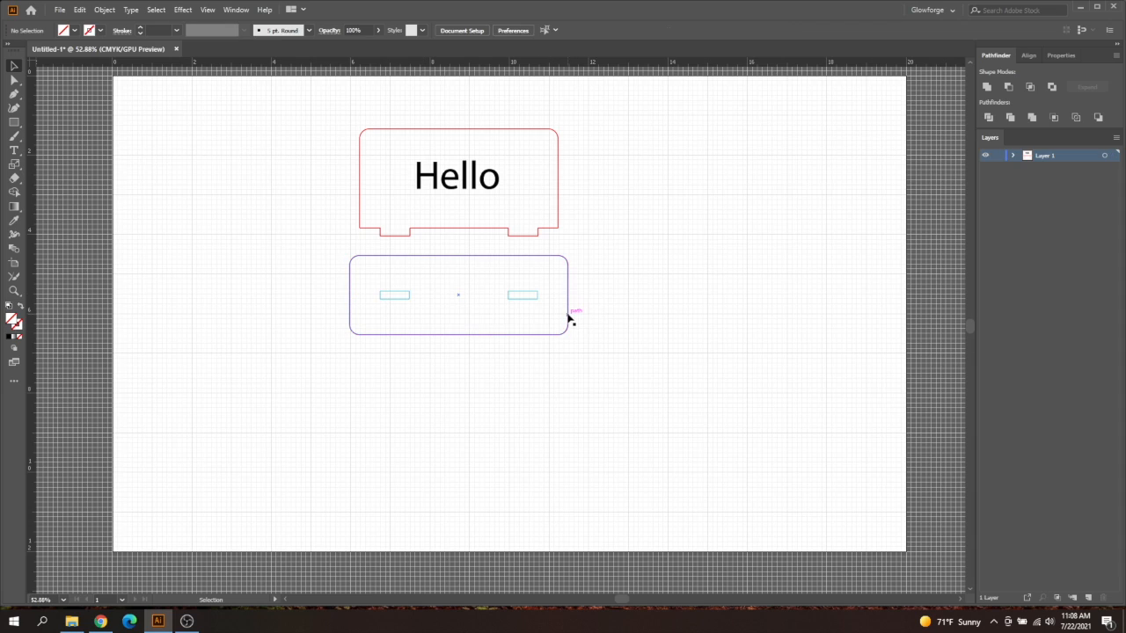
pyautogui.moveTo(571, 320)
pyautogui.mouseDown()
pyautogui.moveTo(641, 326)
pyautogui.moveTo(570, 284)
pyautogui.moveTo(568, 251)
pyautogui.moveTo(569, 316)
pyautogui.mouseUp()
pyautogui.click(582, 231)
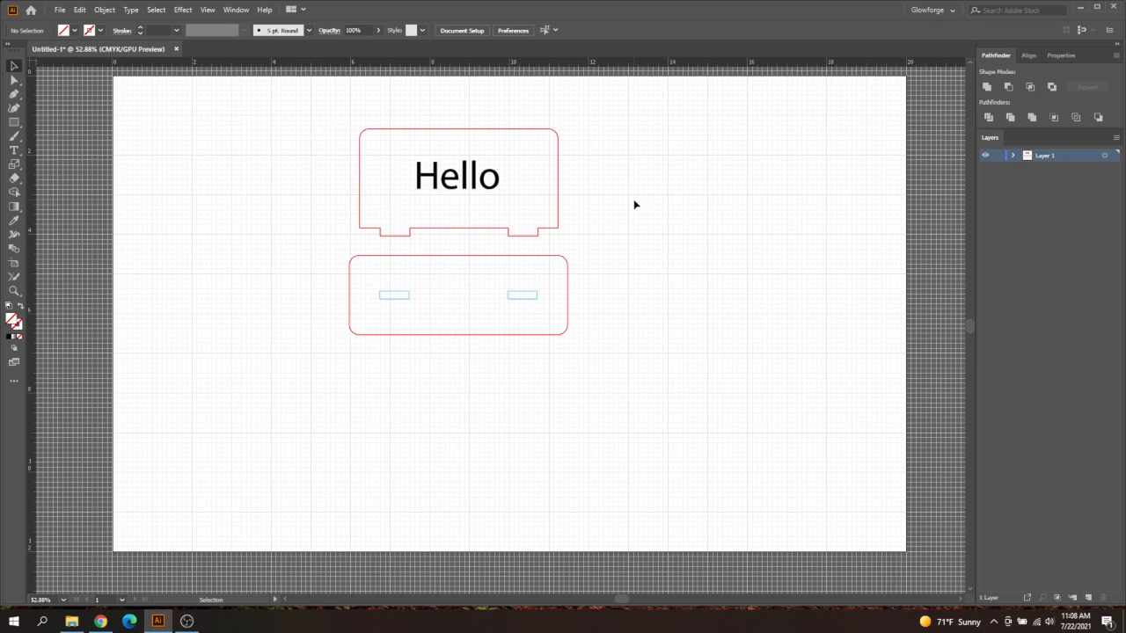